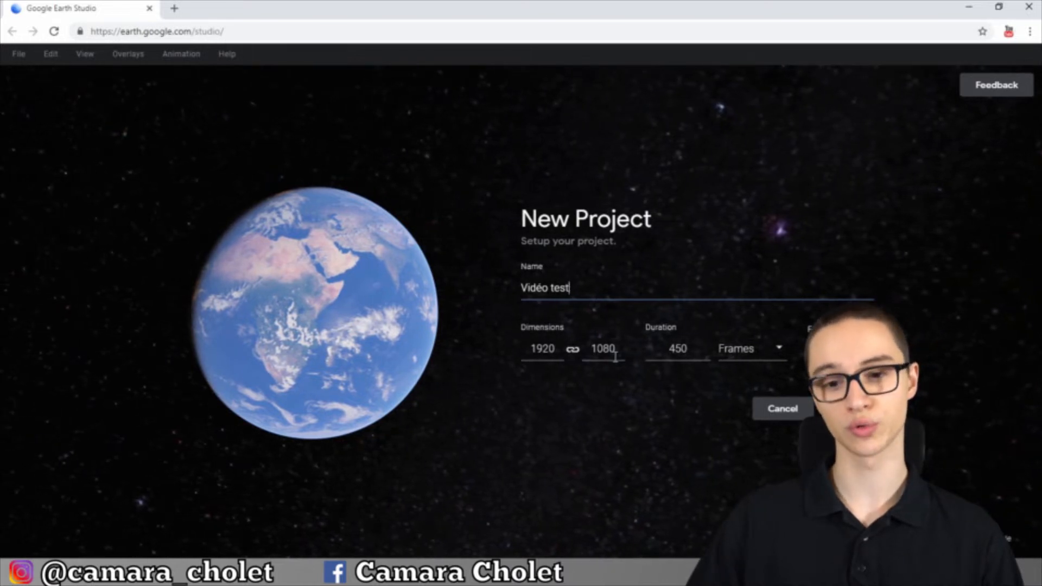
Switch the new project's duration to Timecode and set its frame rate to 25.
click(745, 356)
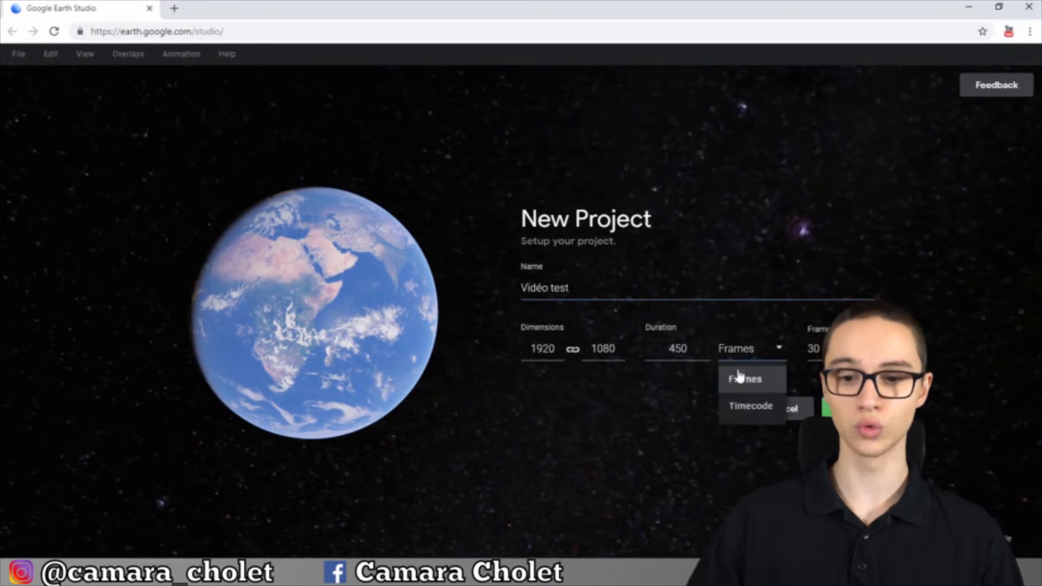
click(738, 404)
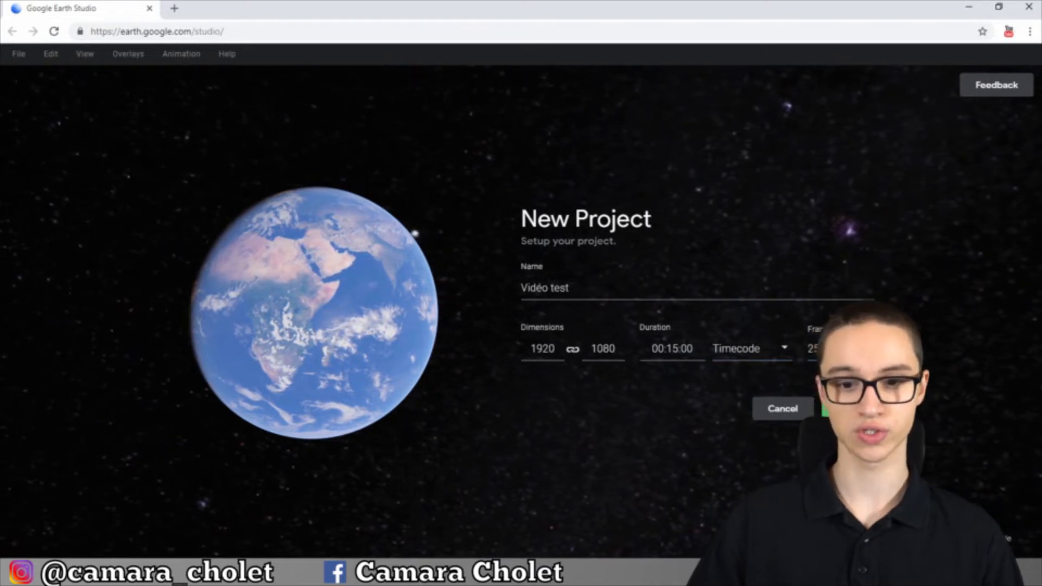
click(840, 349)
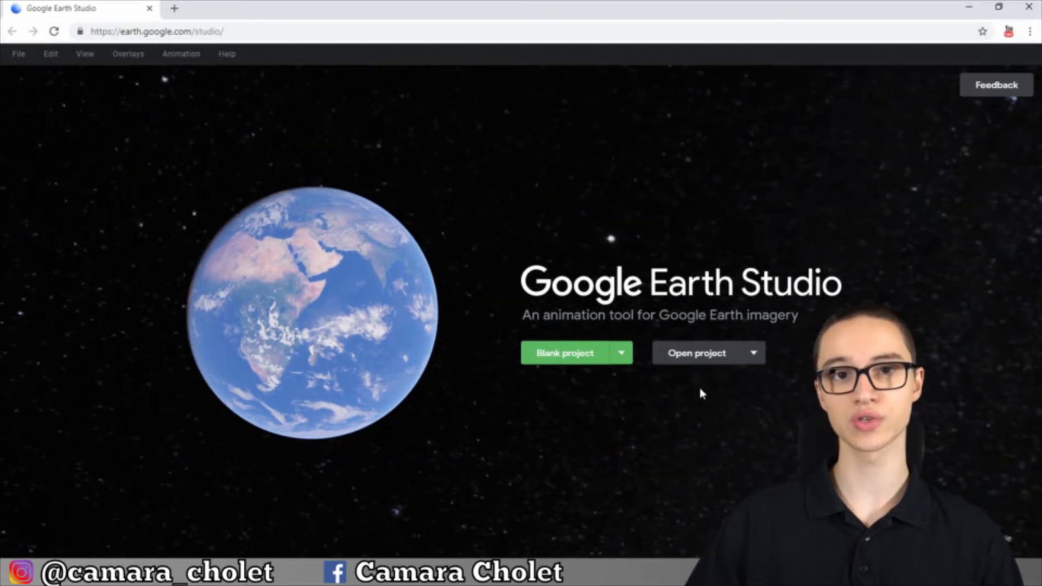
Import the existing project file Londres.esp from the Téléchargements folder.
click(694, 361)
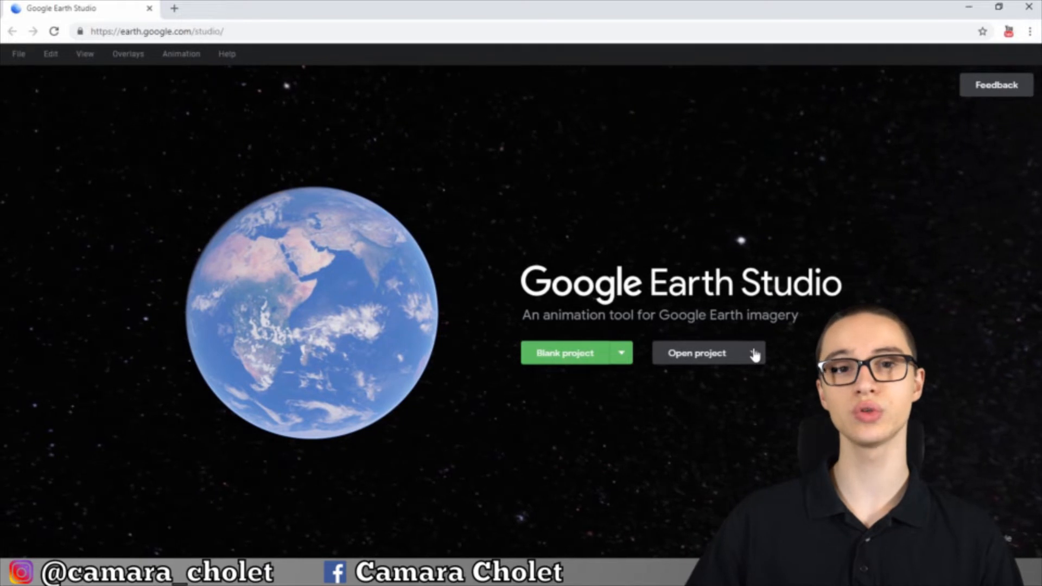
click(754, 353)
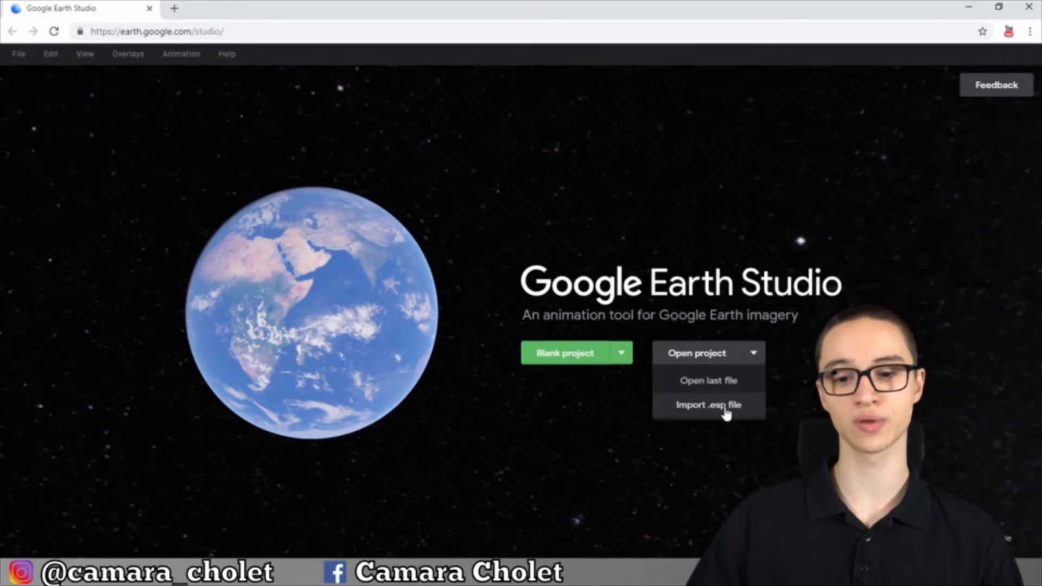
click(763, 355)
click(759, 357)
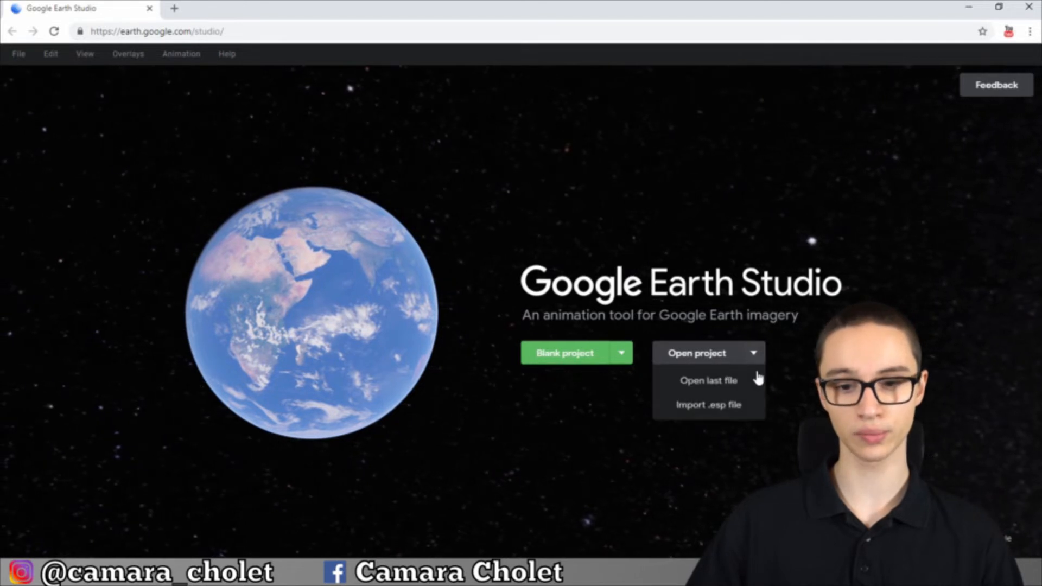
click(718, 411)
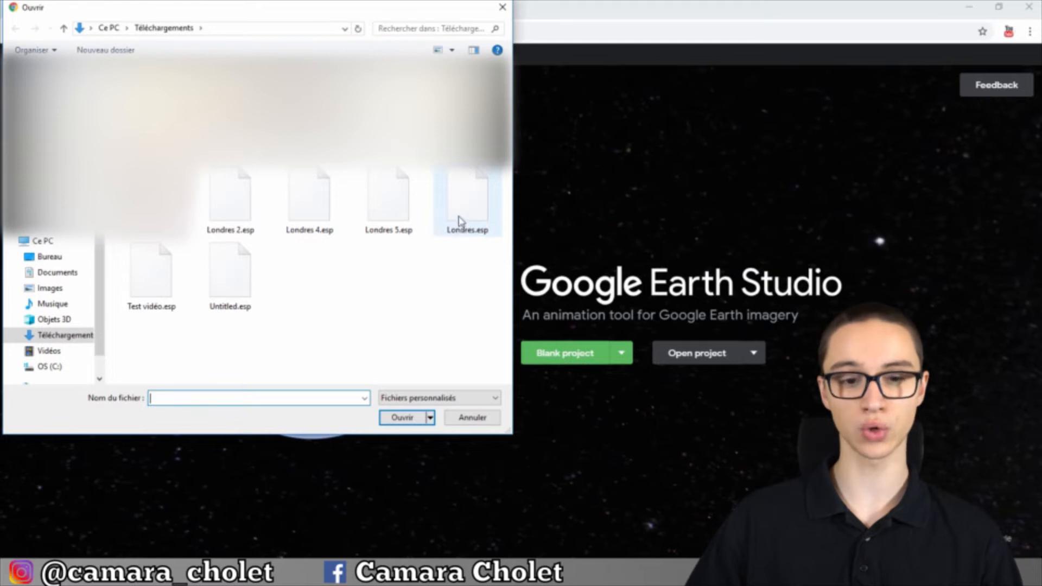
double_click(462, 210)
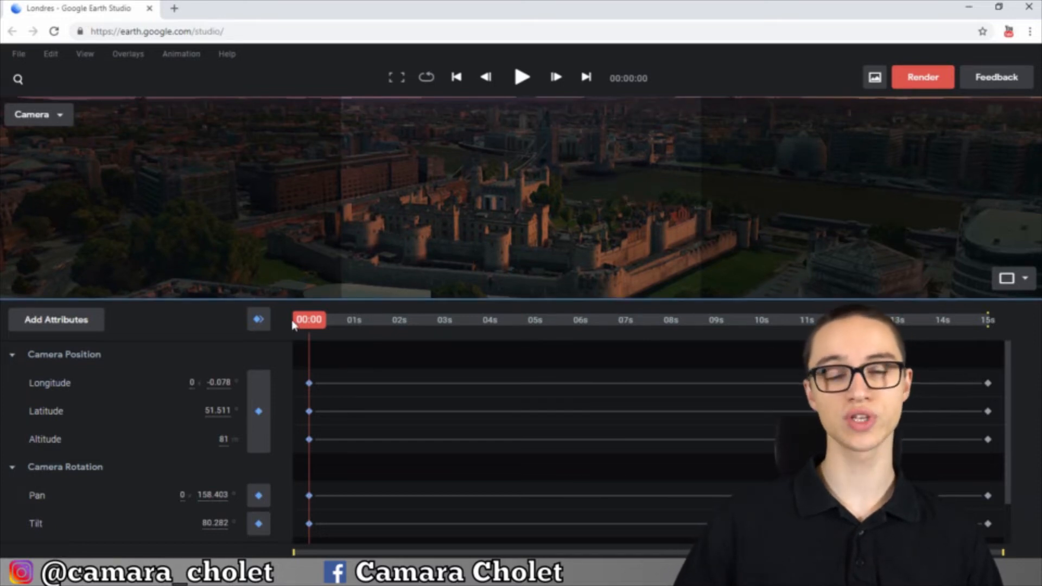
Scrub through the animation and review the optional attributes, from Camera Target and Field of View to Clouds and Ocean Overlay.
drag(297, 326, 507, 336)
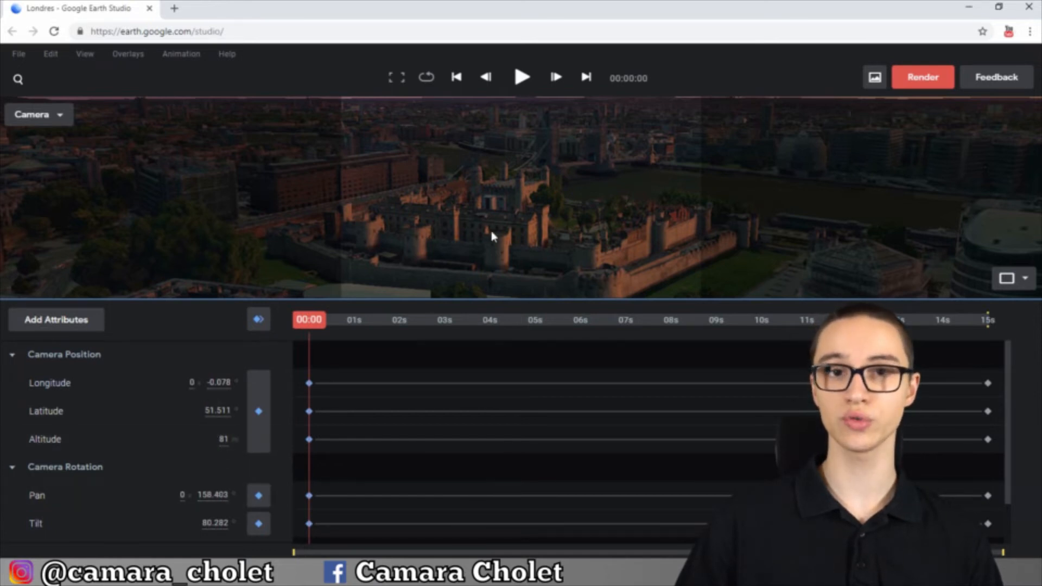
scroll(162, 454, down, 1)
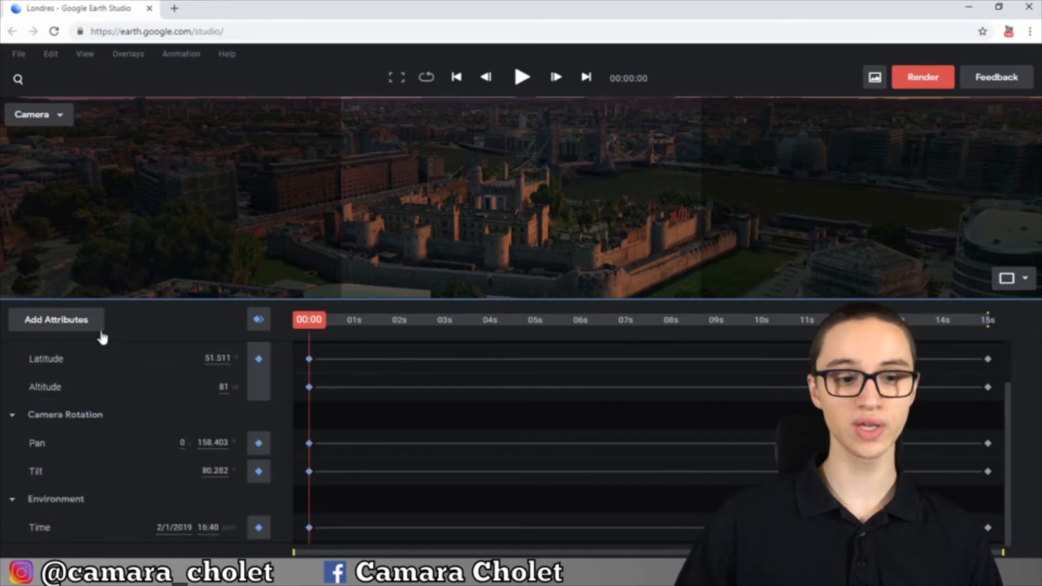
click(91, 318)
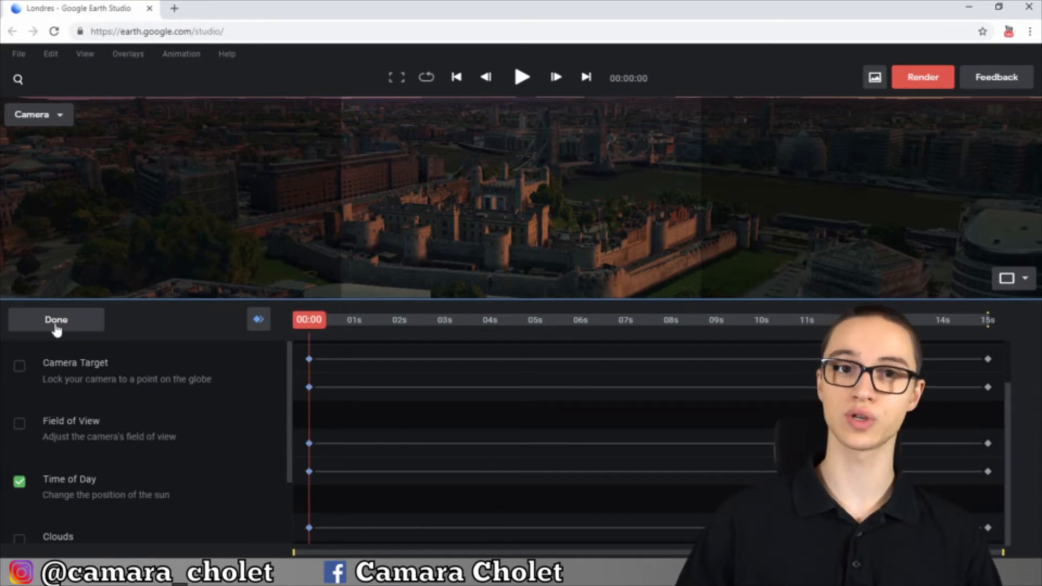
scroll(122, 417, down, 1)
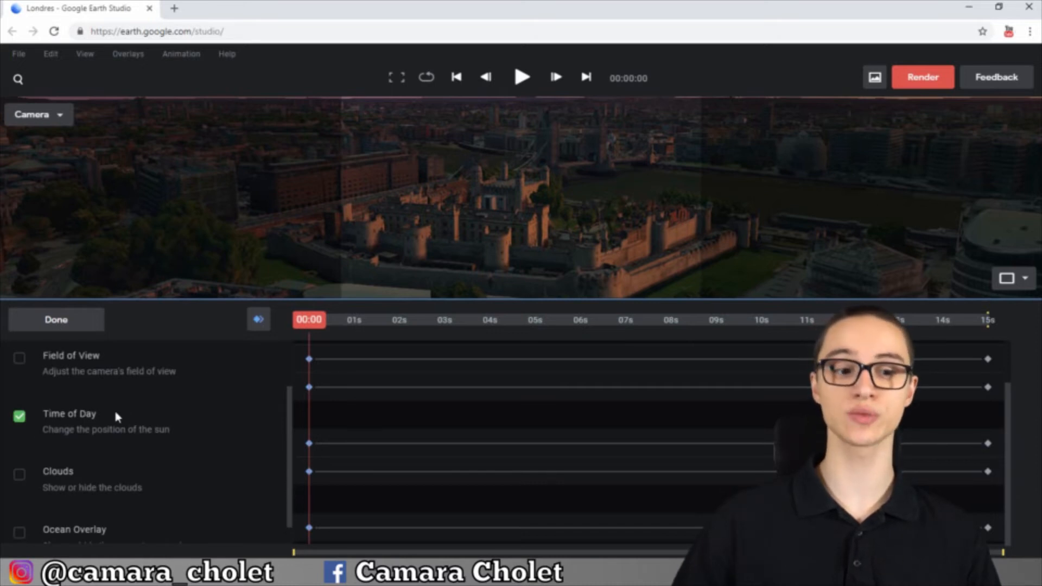
scroll(105, 451, down, 1)
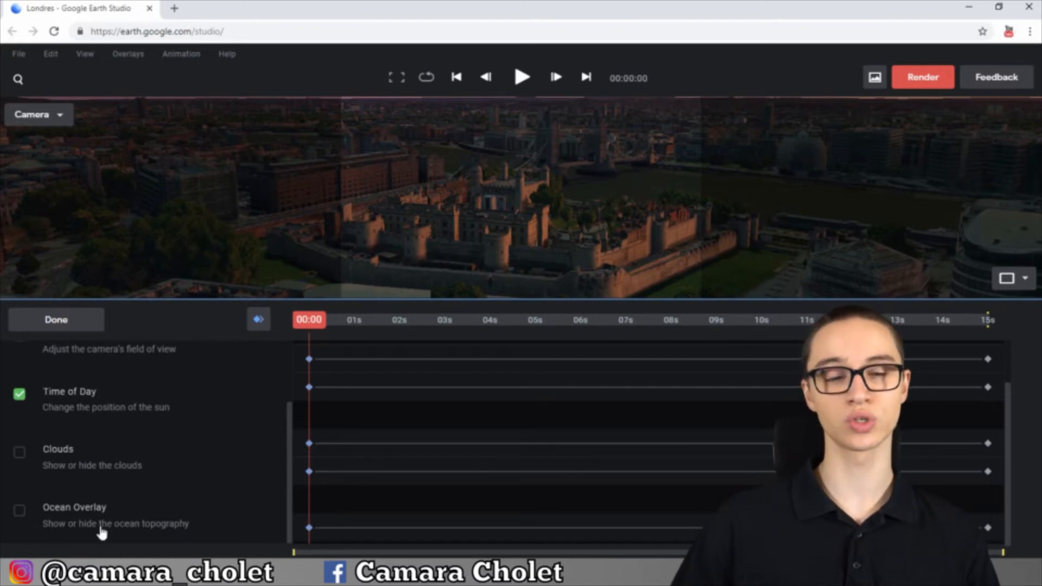
click(60, 321)
click(62, 324)
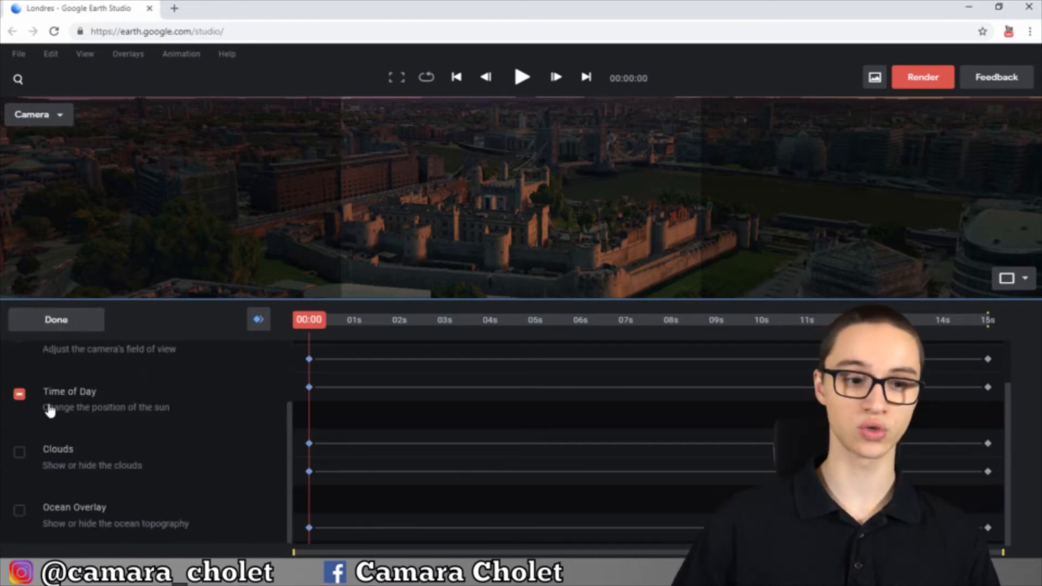
click(27, 320)
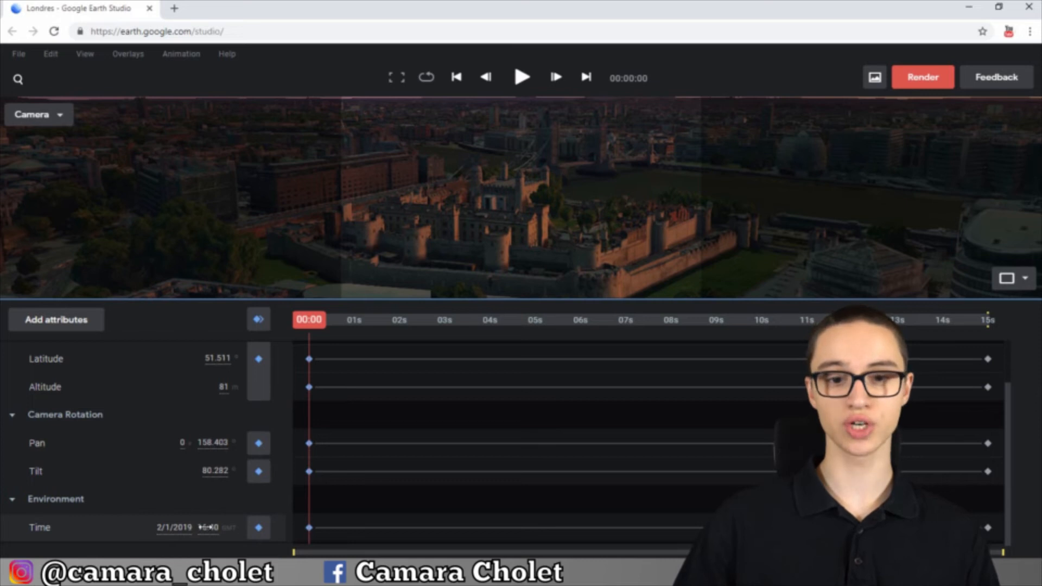
Set the environment's time of day at the start of the animation to 16:41.
mouse_move(208, 527)
mouse_down()
mouse_move(21, 525)
mouse_move(218, 516)
mouse_move(464, 481)
mouse_move(767, 458)
mouse_move(3, 466)
mouse_move(220, 525)
mouse_move(201, 509)
mouse_up()
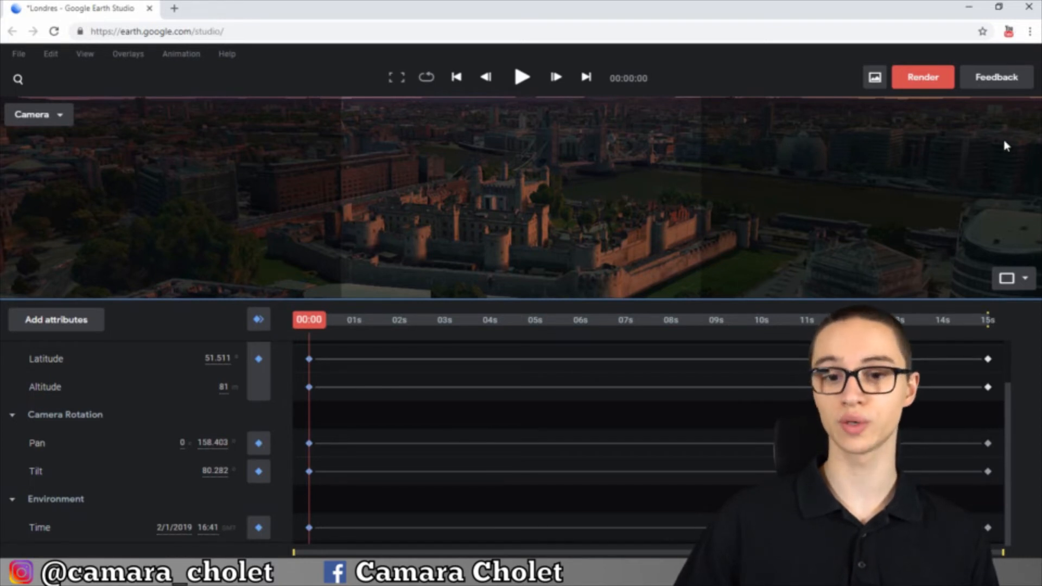
Show the project's list of track points and close it.
click(85, 53)
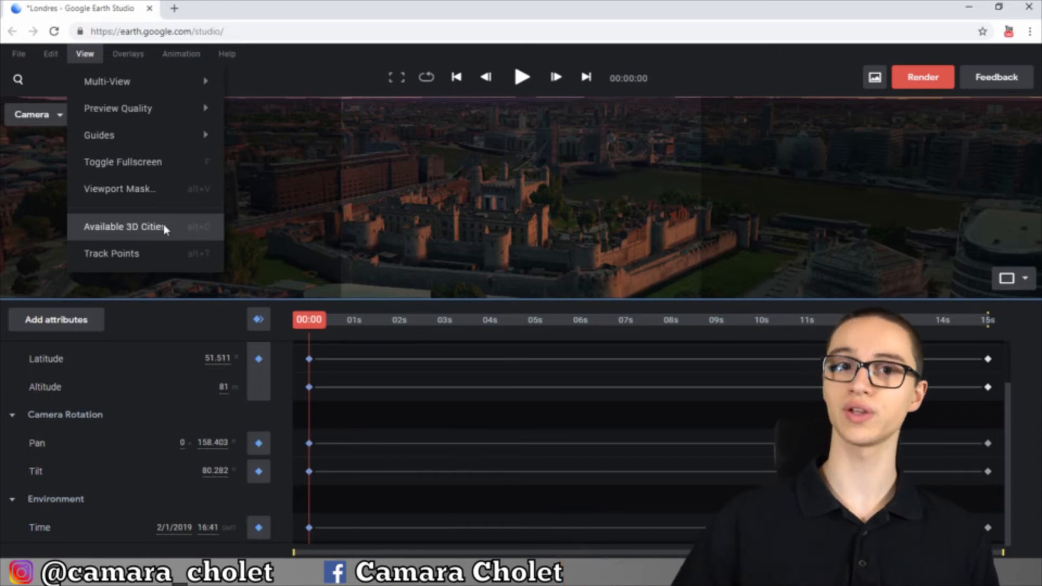
click(116, 254)
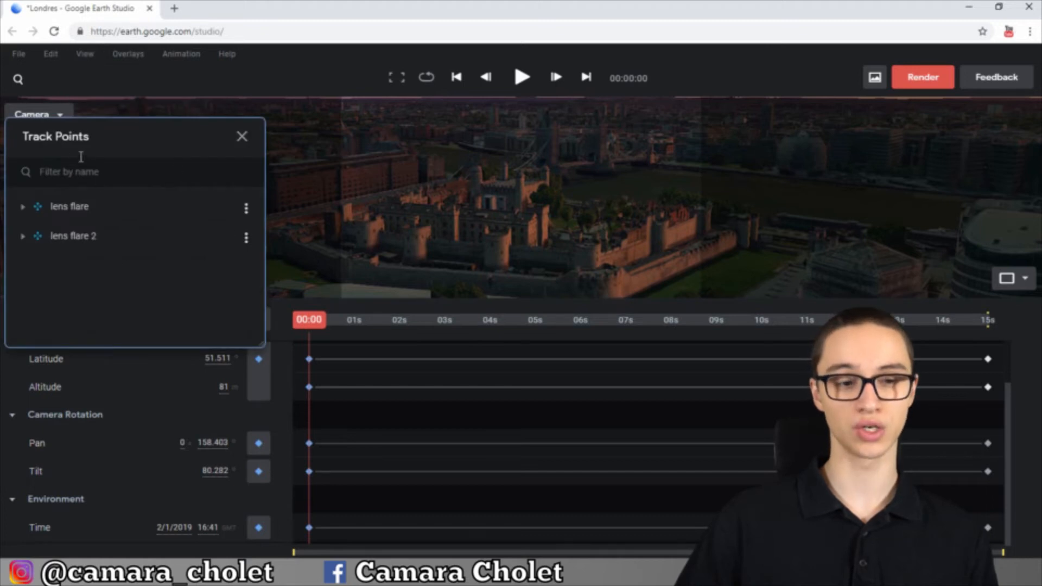
click(242, 136)
Display the Center guide over the camera preview.
click(84, 54)
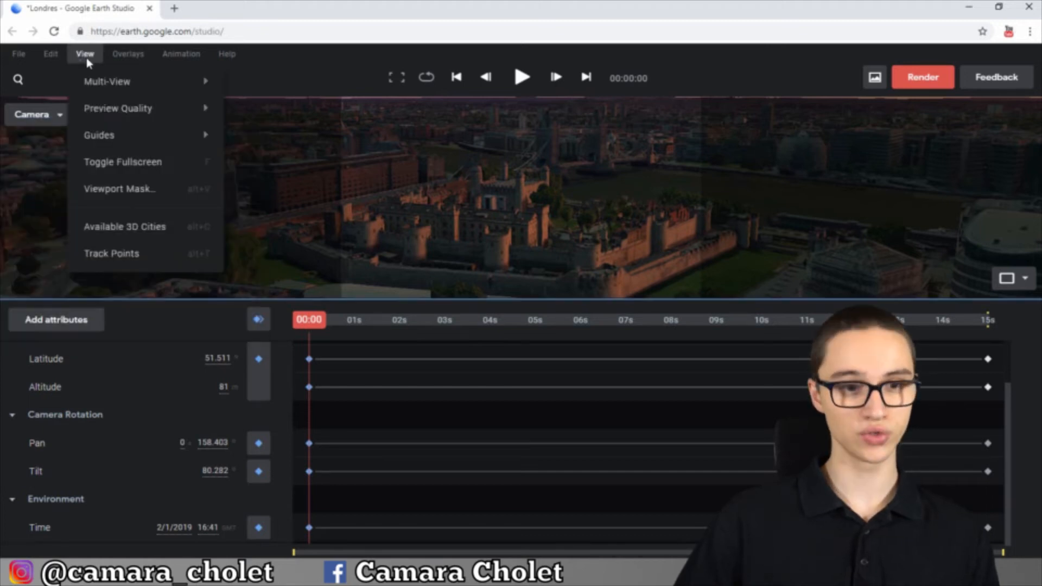
mouse_move(115, 112)
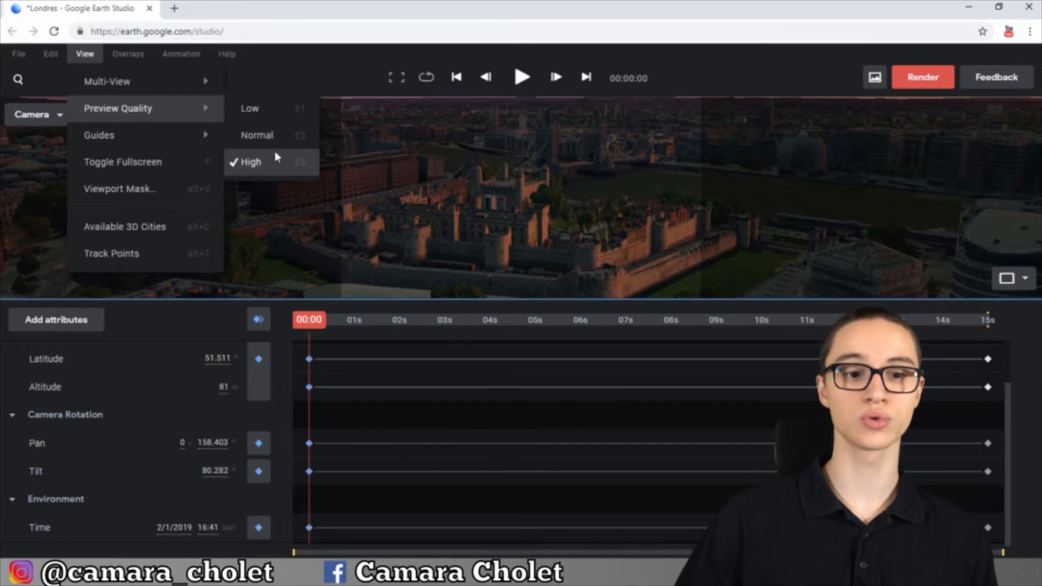
mouse_move(216, 137)
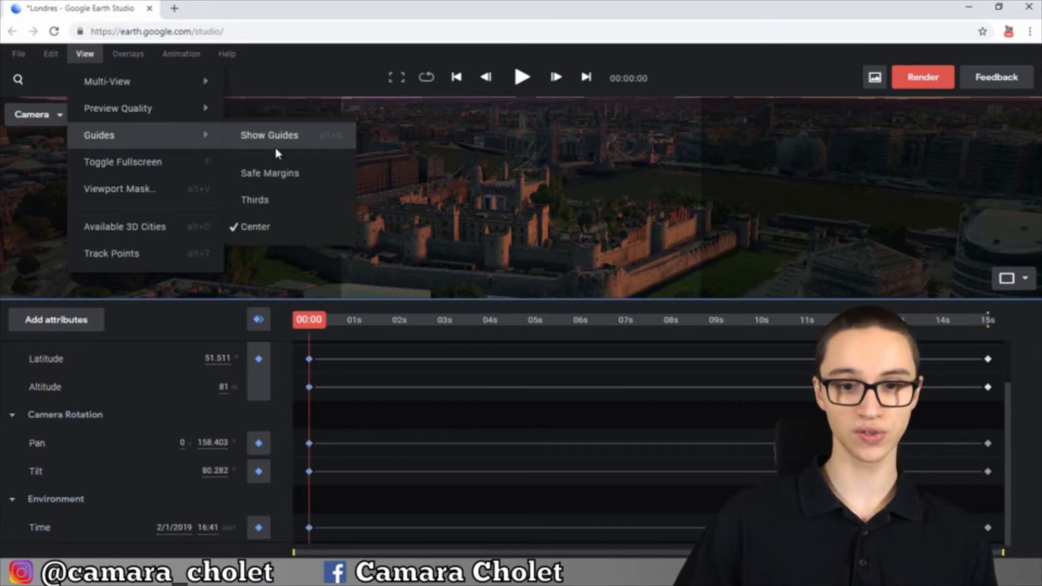
click(280, 227)
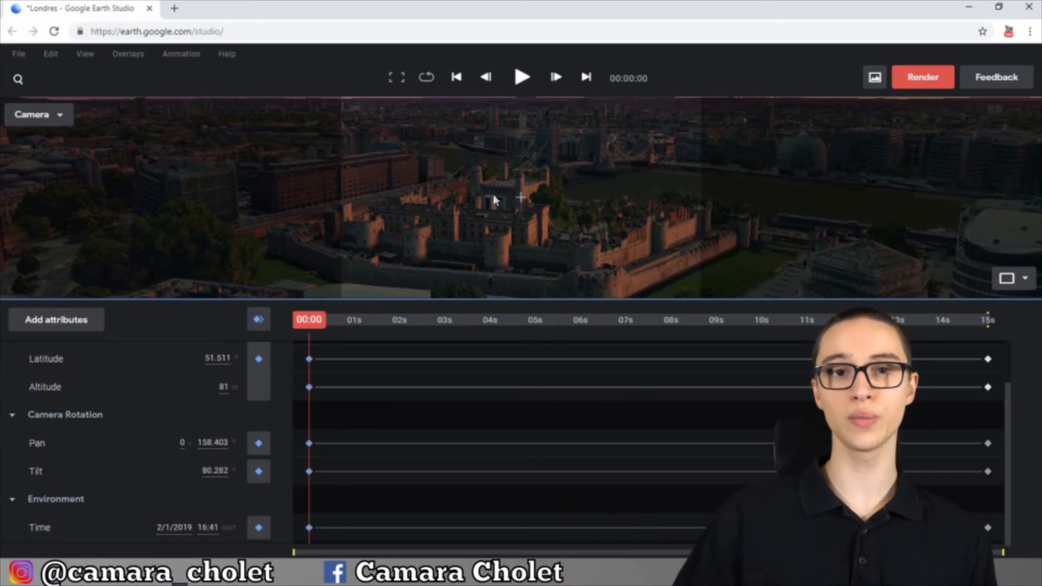
Try the Thirds guide and the Safe Margins guide over the camera preview.
click(84, 54)
mouse_move(190, 142)
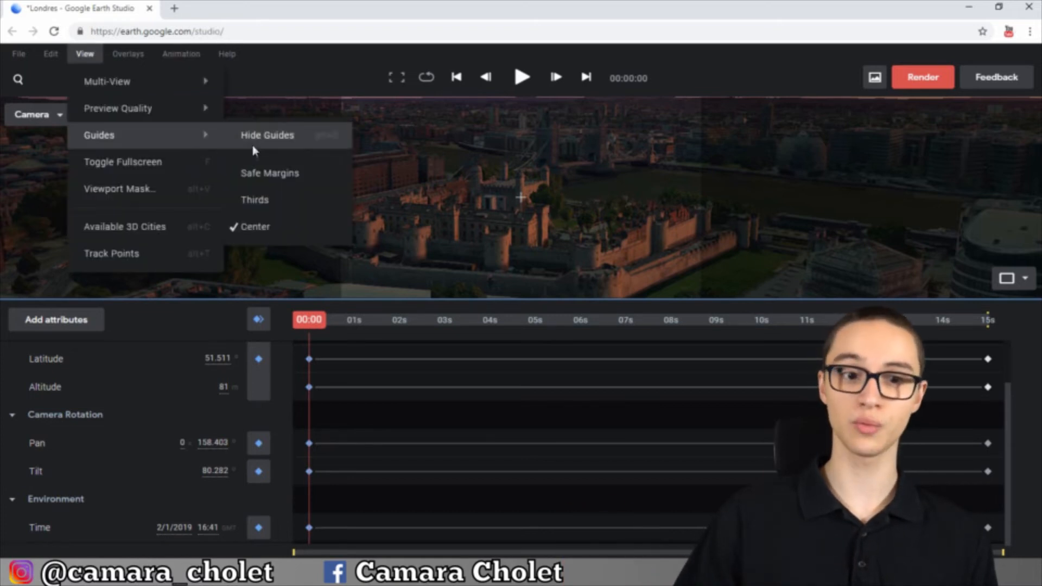
click(263, 200)
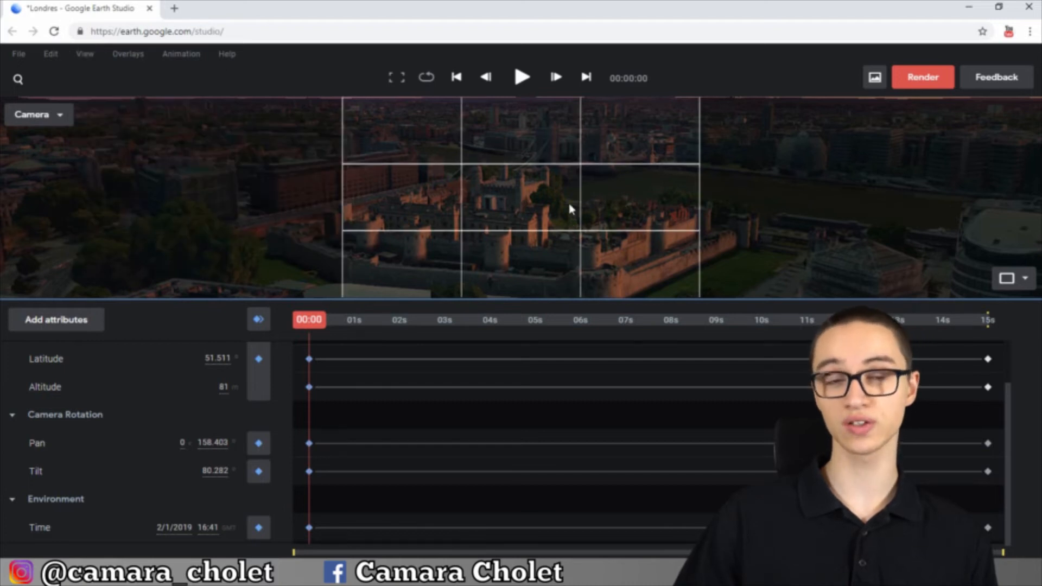
click(84, 53)
mouse_move(139, 129)
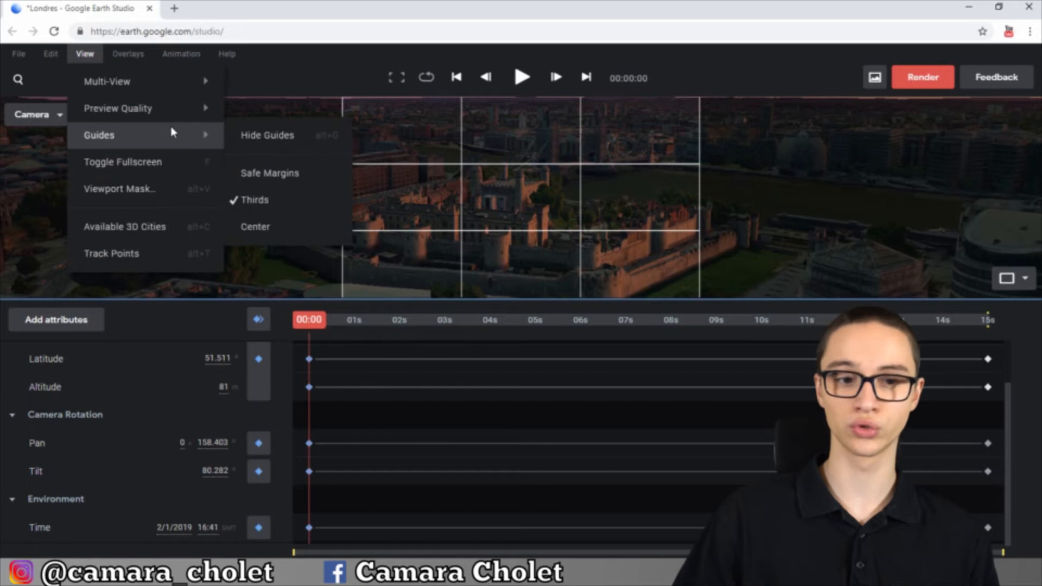
click(301, 181)
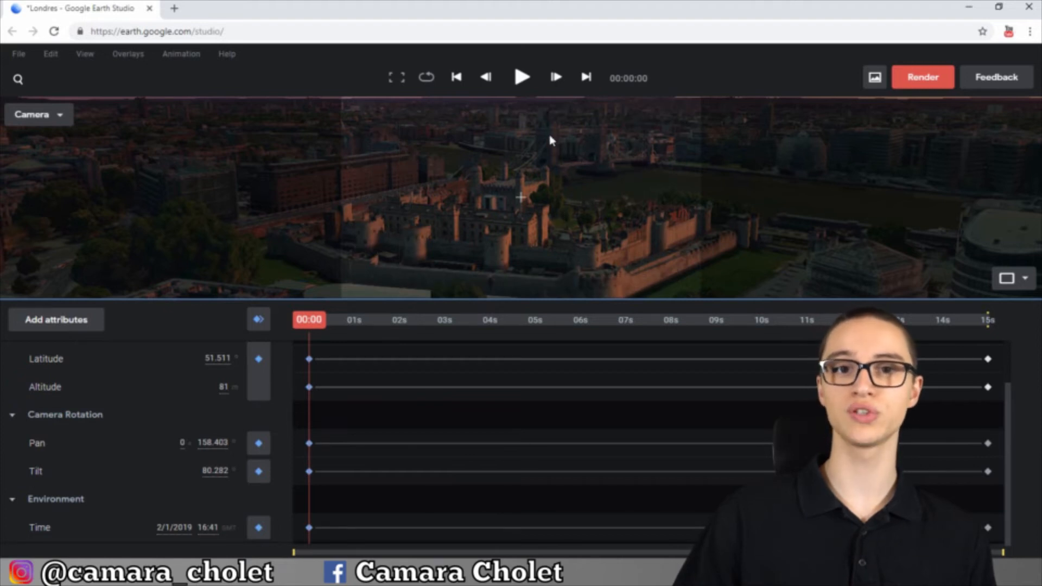
Split the camera preview into 2 viewports.
click(85, 53)
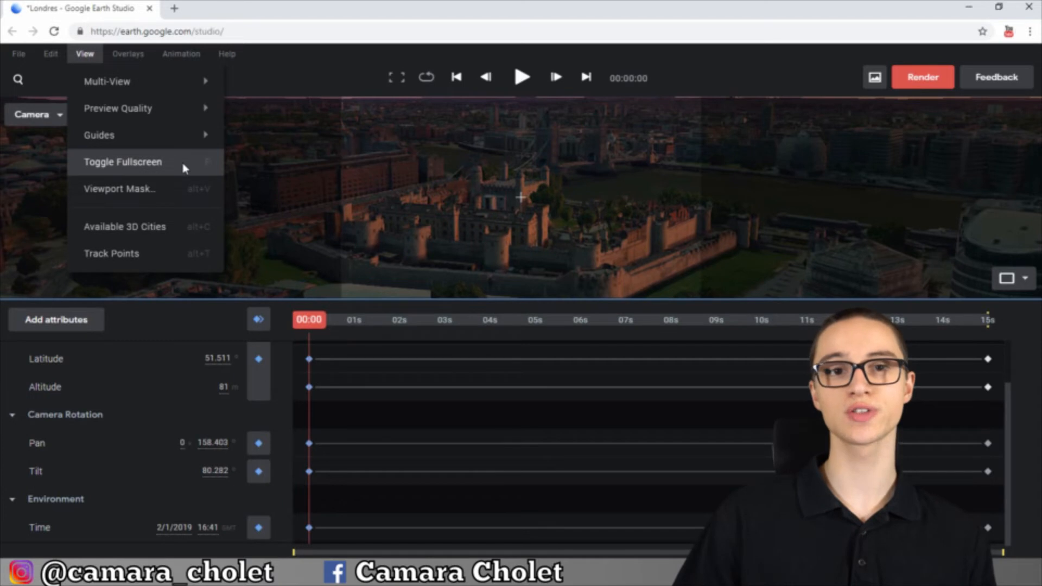
mouse_move(185, 82)
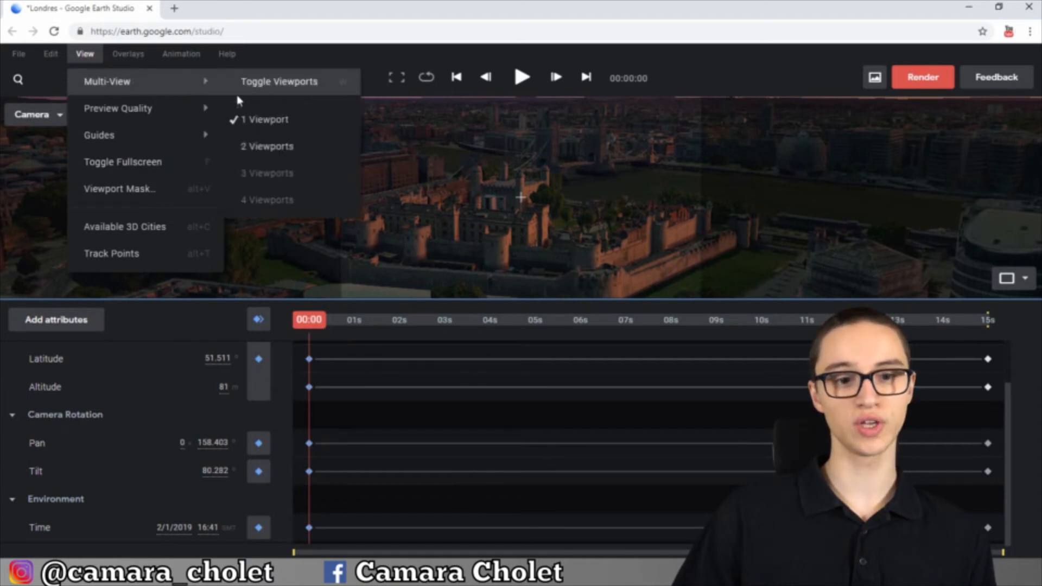
click(267, 146)
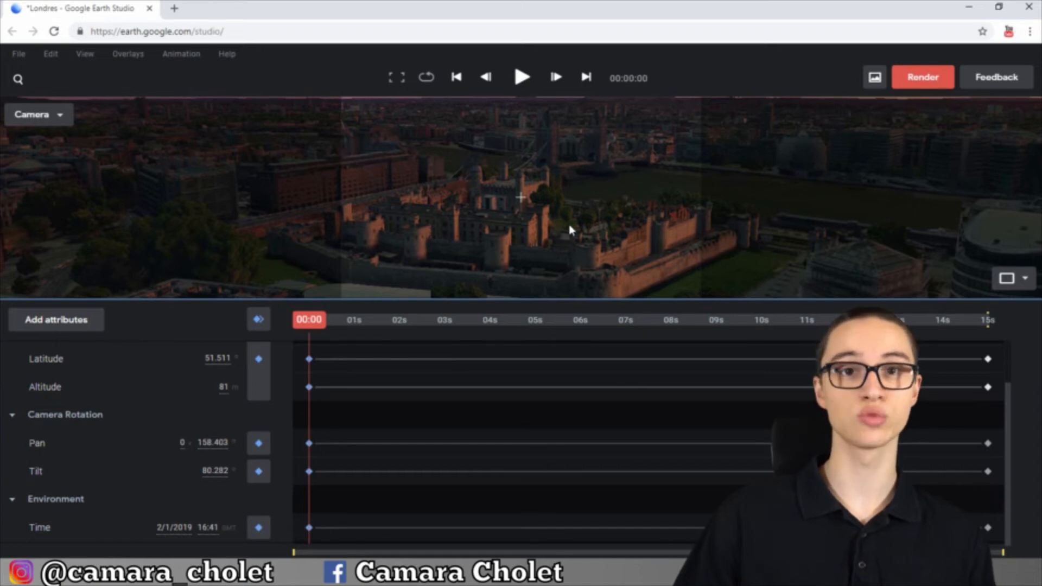
click(50, 54)
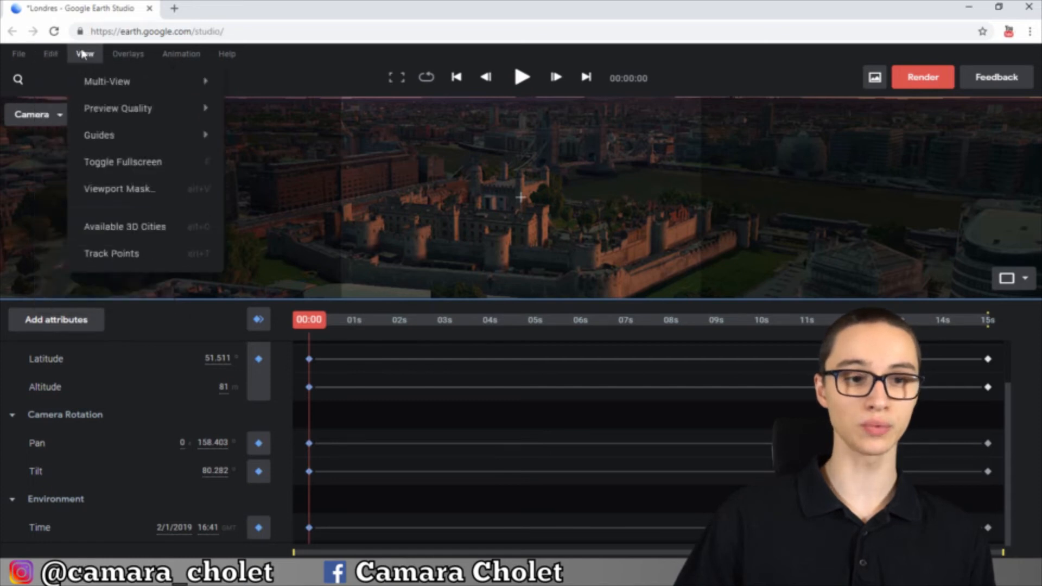
click(56, 54)
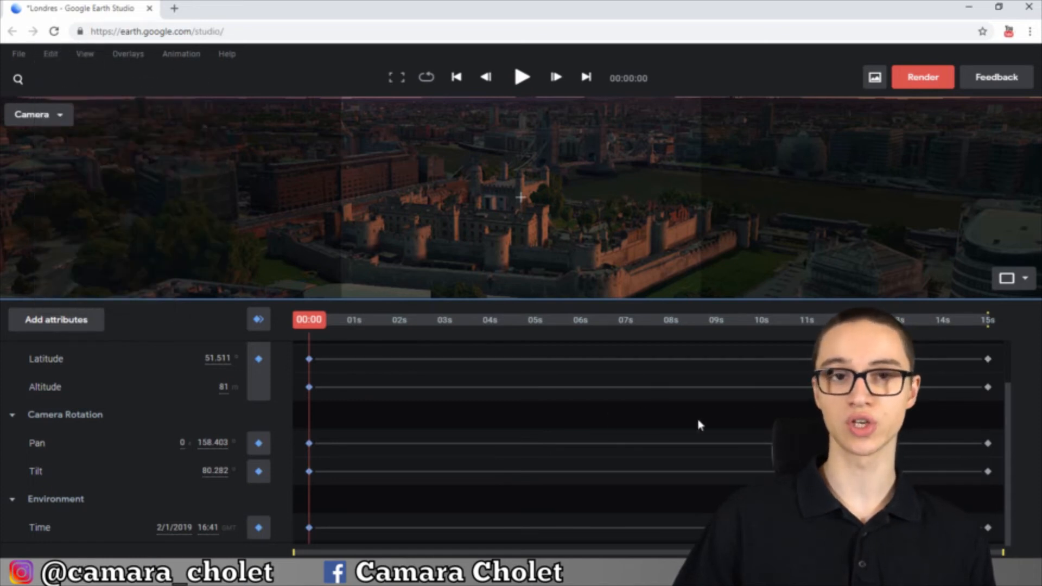
Select the camera position keyframes at the 15-second mark.
drag(281, 412, 297, 538)
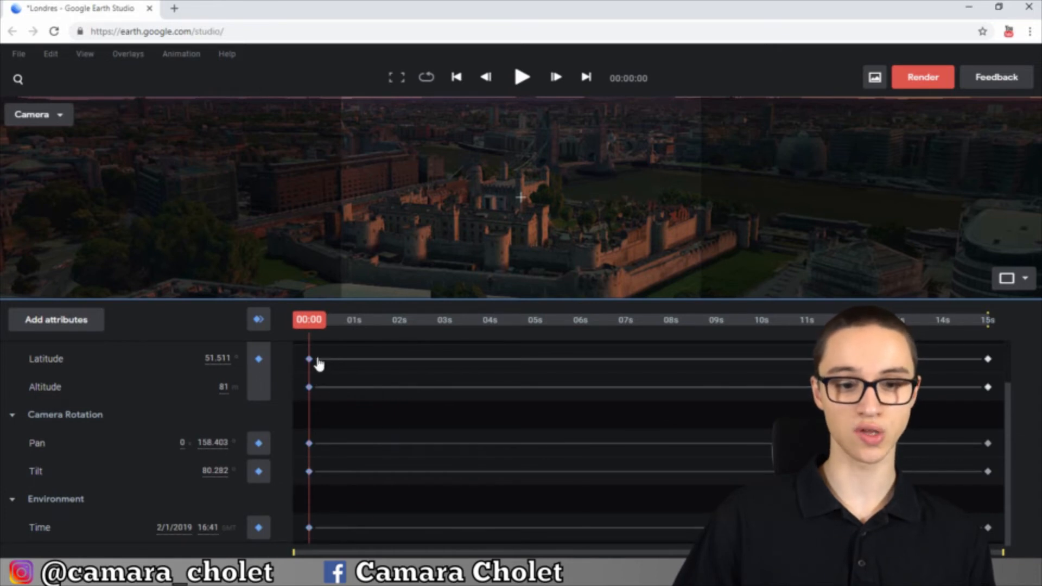
click(986, 388)
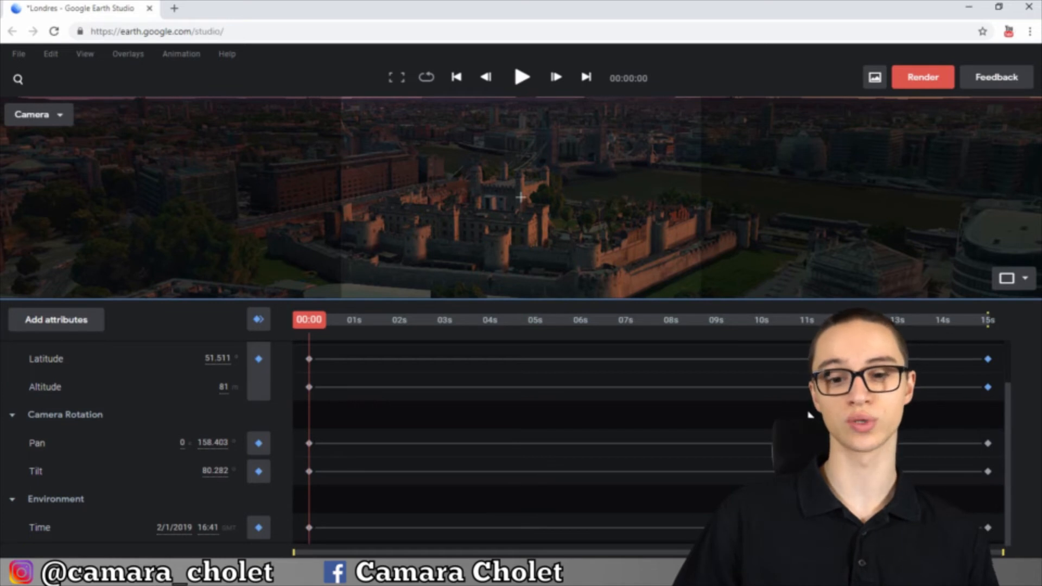
Examine the new project, import and export options, view the project settings, and close them without changes.
click(18, 54)
mouse_move(99, 77)
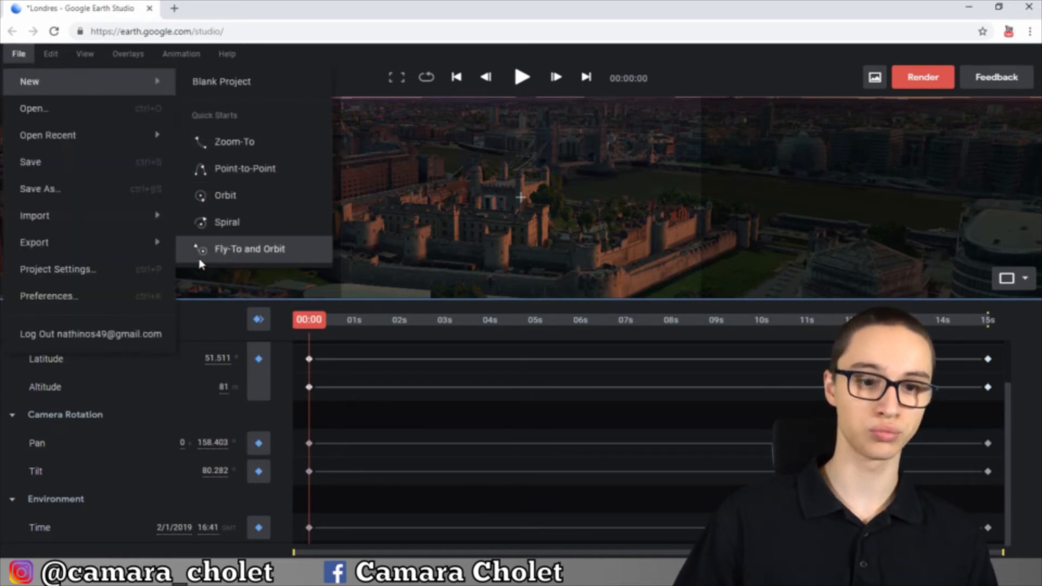
mouse_move(152, 217)
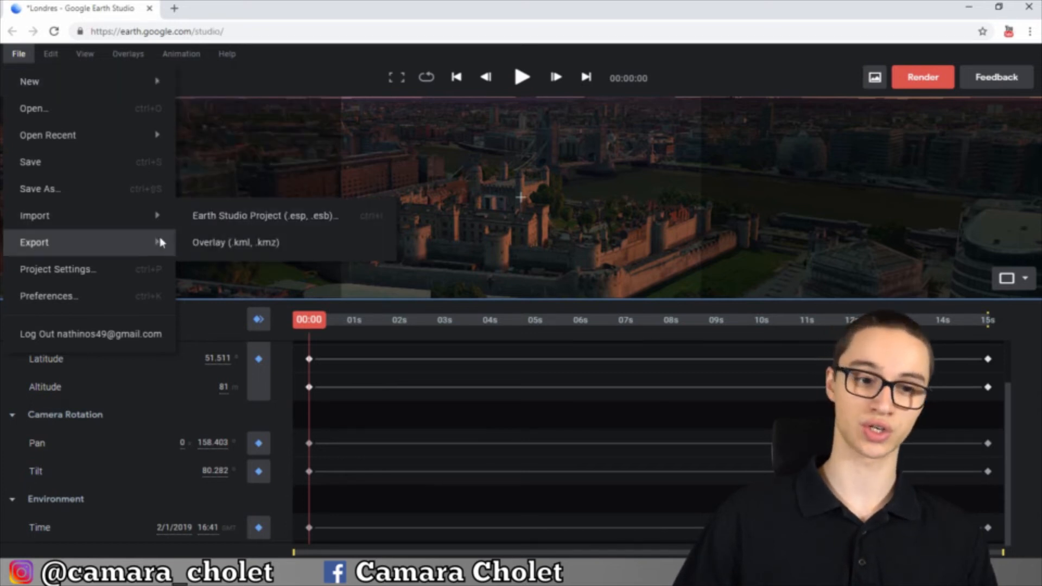
mouse_move(158, 242)
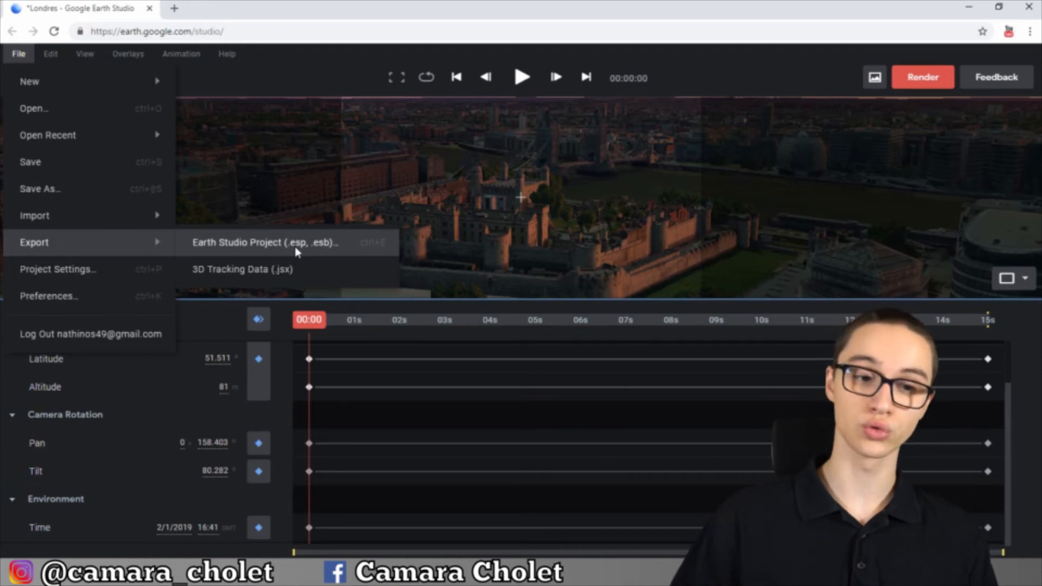
click(113, 271)
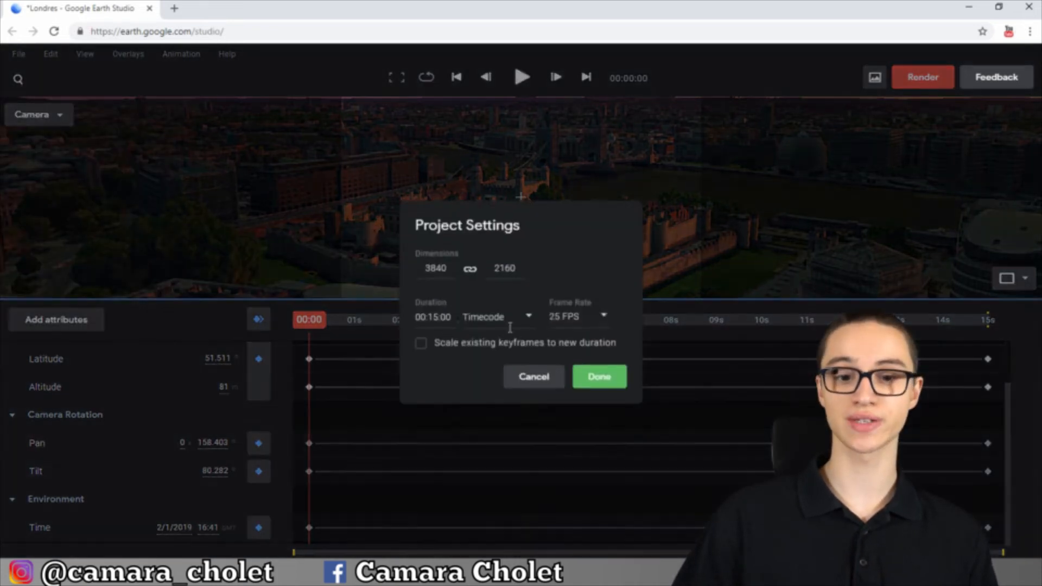
click(540, 375)
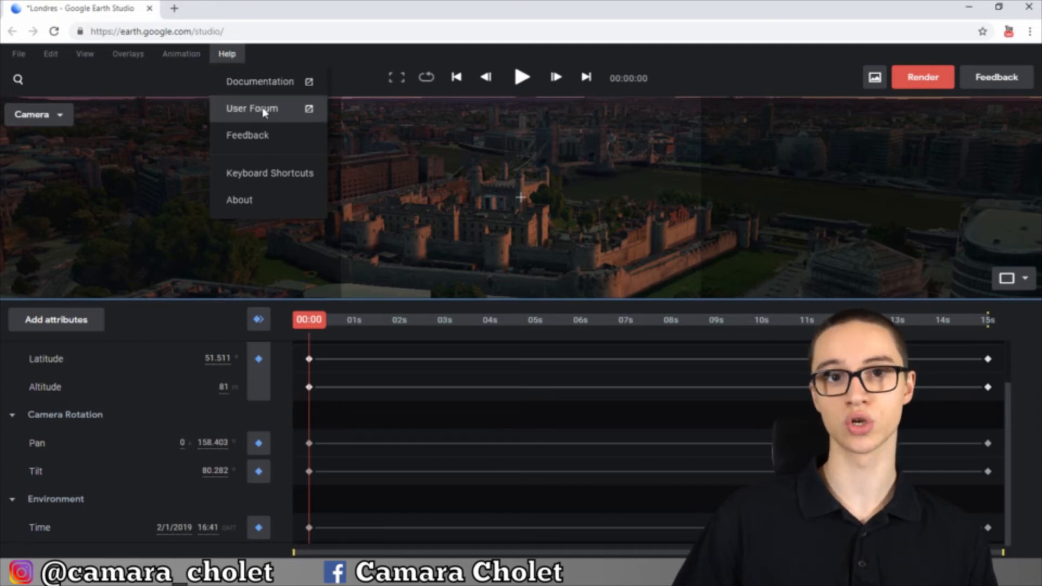
Look through the keyboard shortcut reference, including the General and Camera Viewport categories, and close it.
click(250, 172)
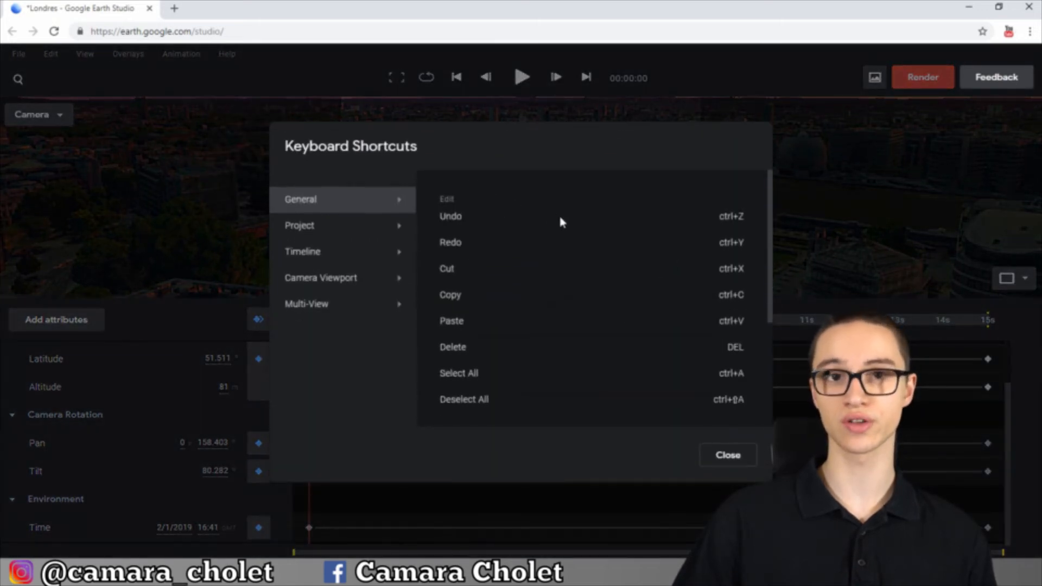
scroll(561, 217, down, 10)
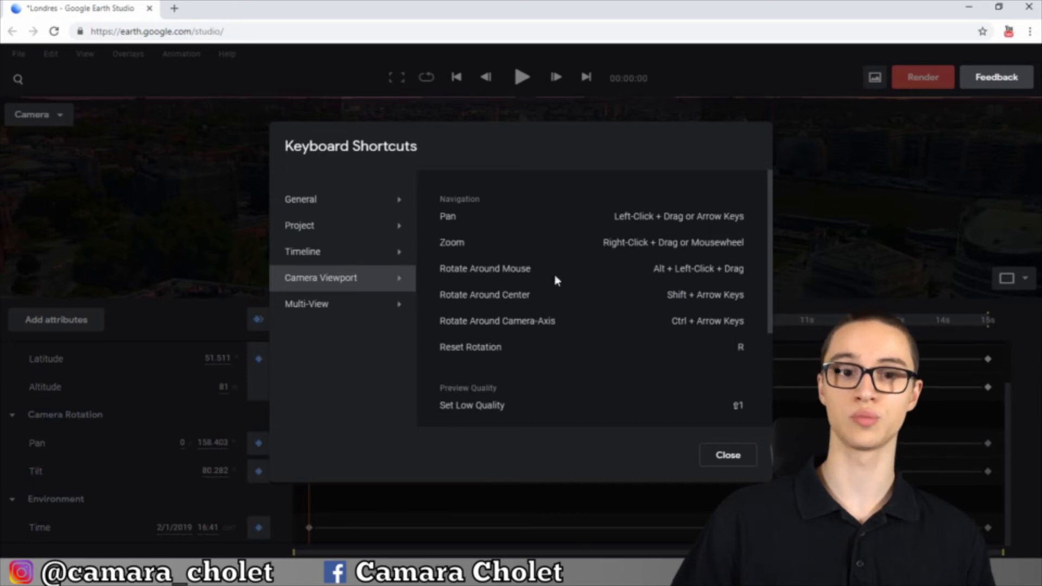
key(Escape)
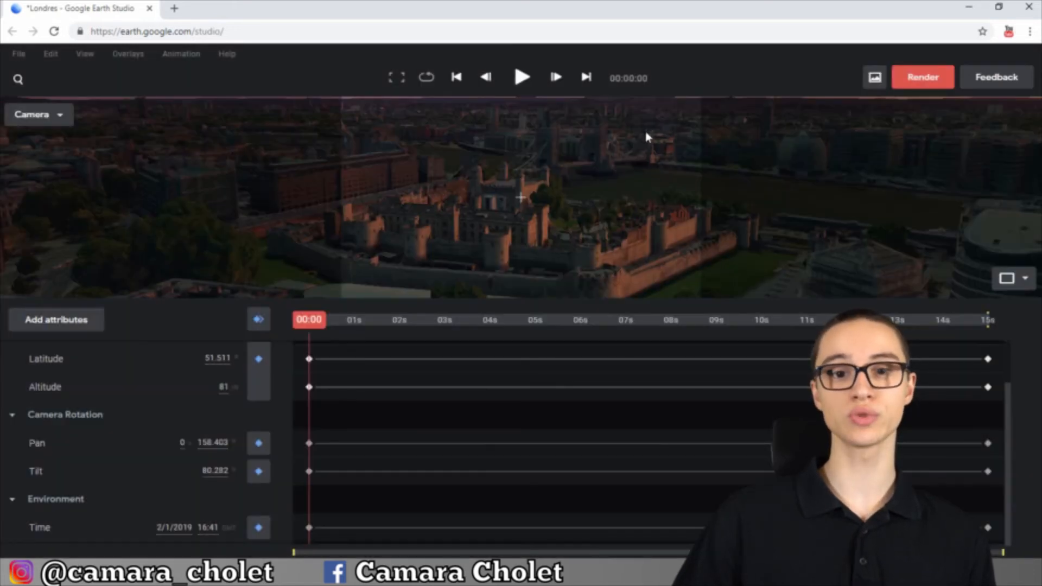
Switch the timeline's time display to frames and back to timecode.
click(632, 78)
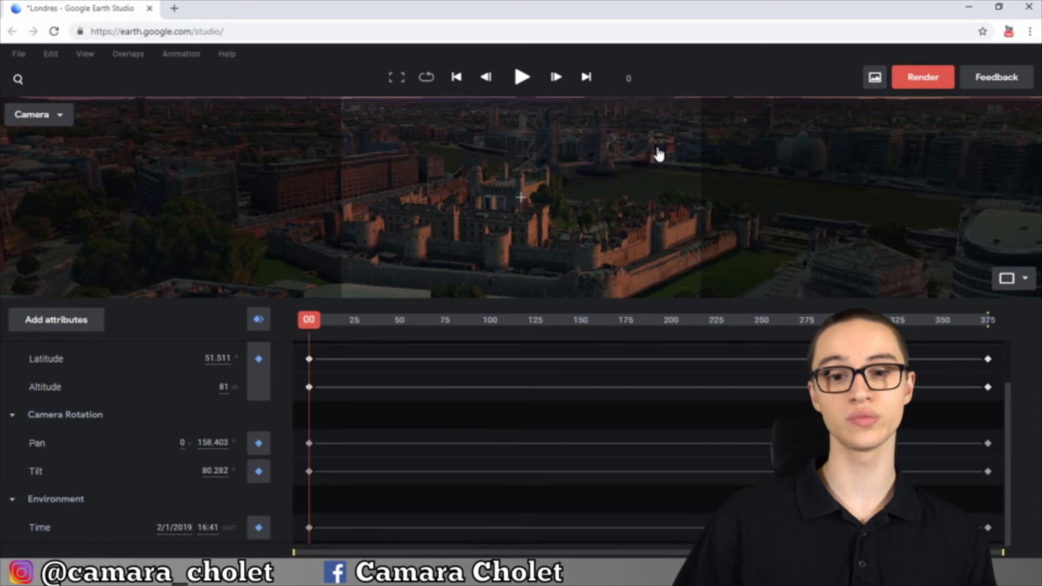
click(641, 80)
Try zooming and tilting the camera over London in the preview, finishing zoomed far out into space.
scroll(542, 196, up, 2)
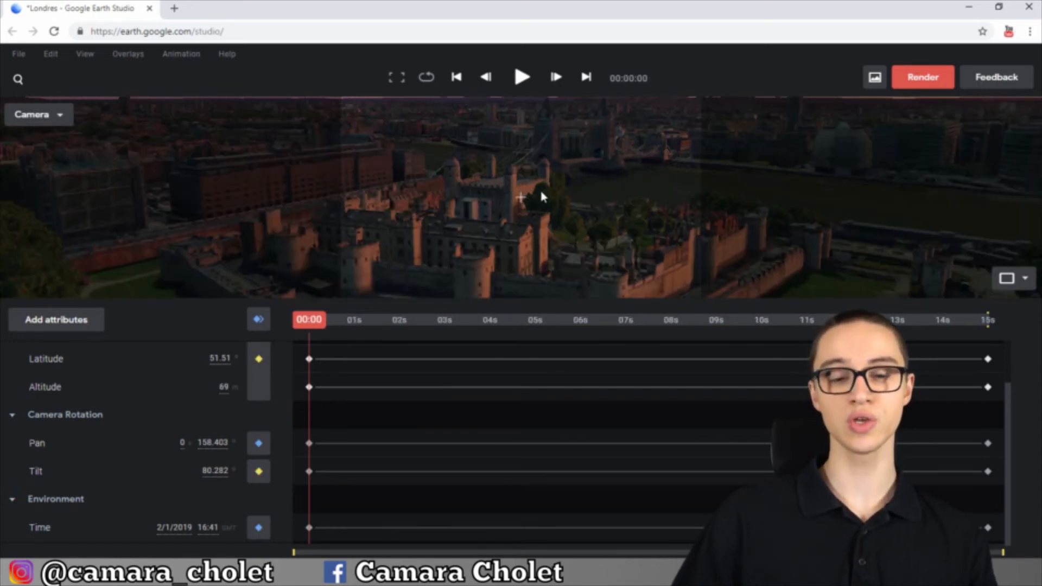
scroll(541, 193, down, 4)
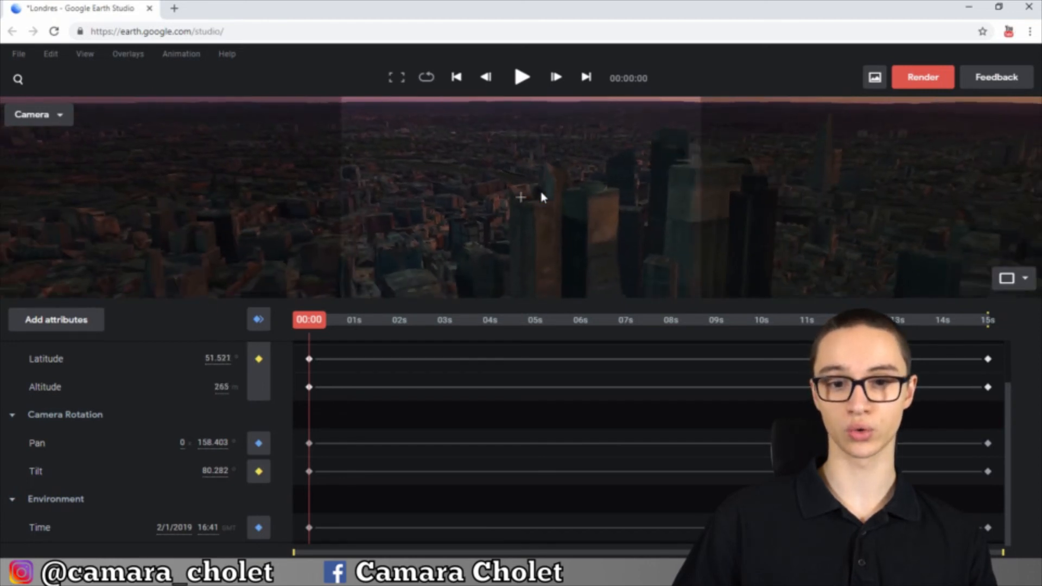
scroll(542, 194, up, 3)
drag(541, 196, 564, 147)
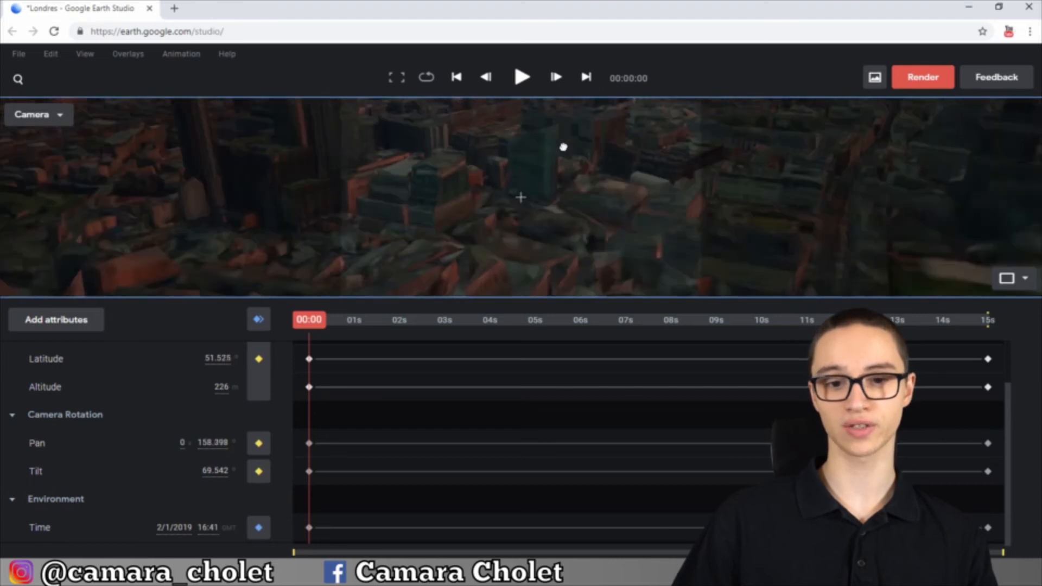
scroll(560, 191, up, 3)
drag(667, 181, 740, 543)
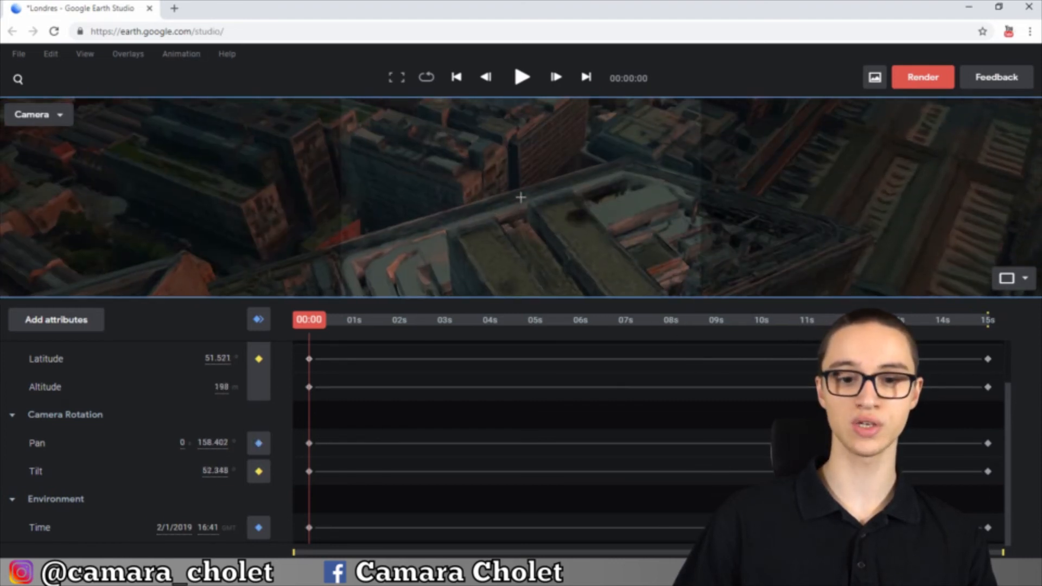
scroll(602, 204, down, 10)
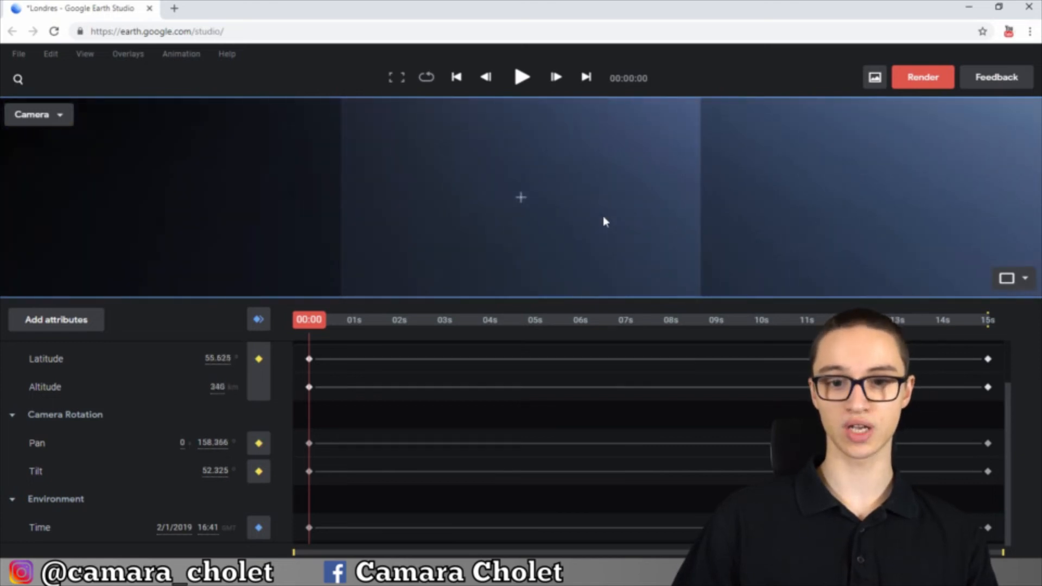
scroll(604, 217, down, 5)
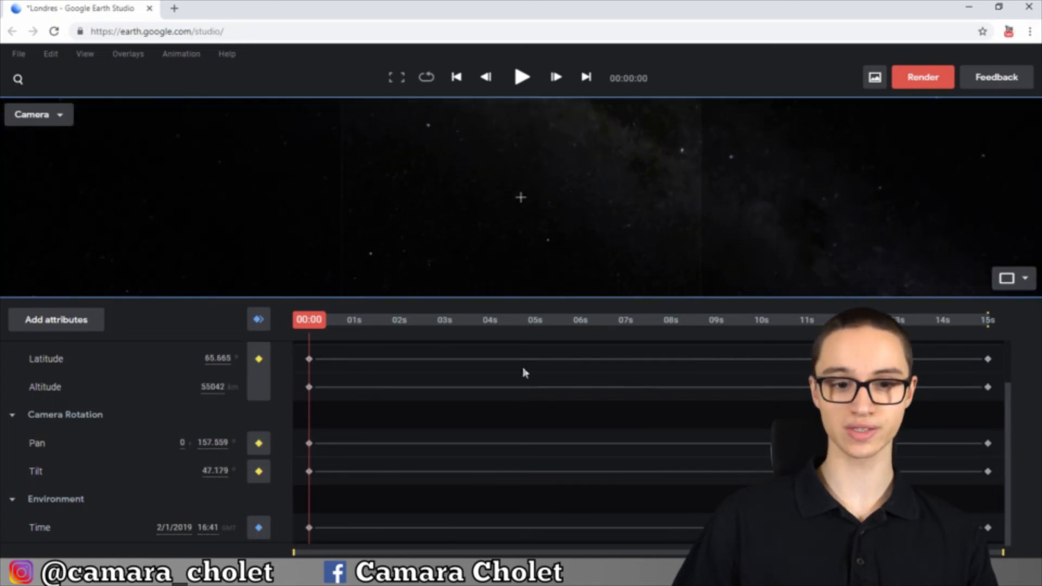
Play the animation in short stretches from the start and pause it at 00:03:16.
key(space)
key(space)
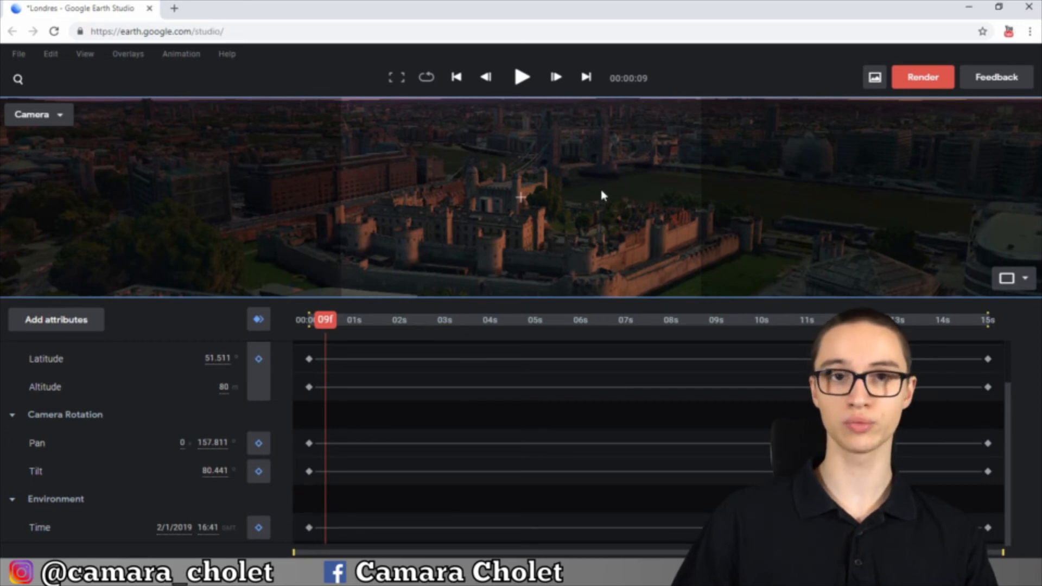
key(space)
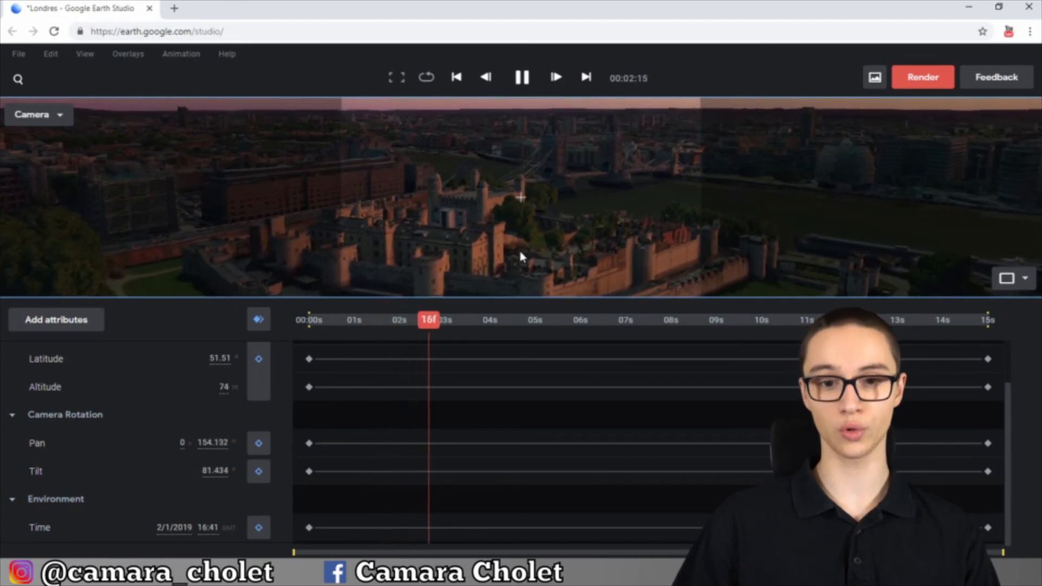
key(space)
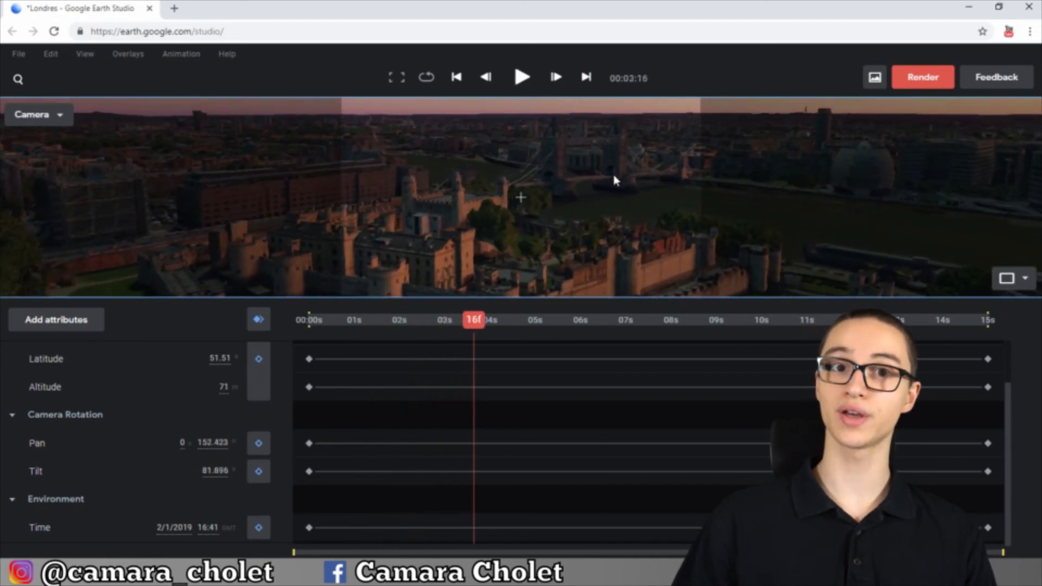
Try moving and rotating the camera over the Tower of London in the preview at 00:03:16.
drag(597, 184, 548, 188)
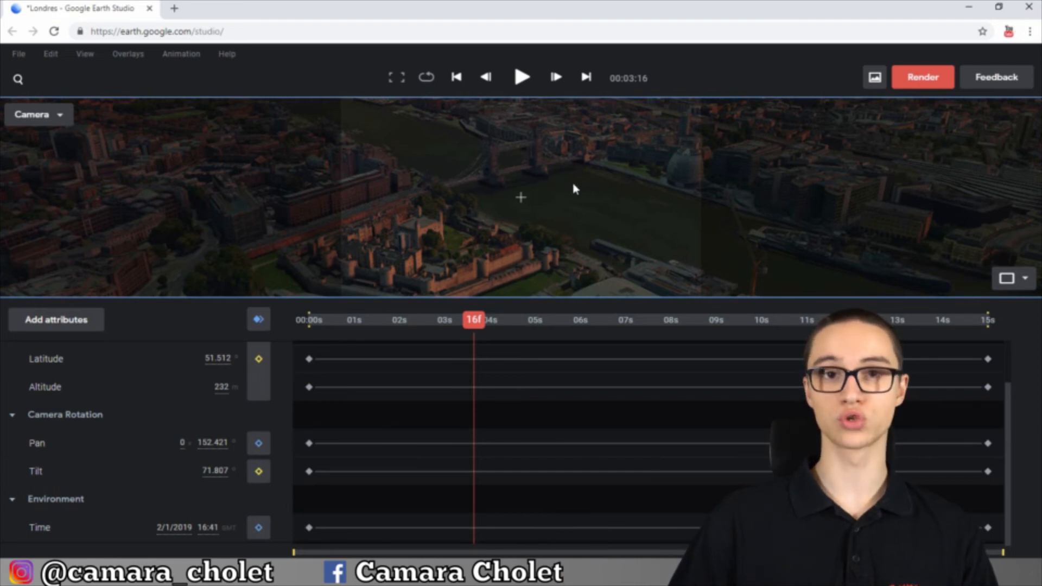
shift+drag(575, 188, 577, 77)
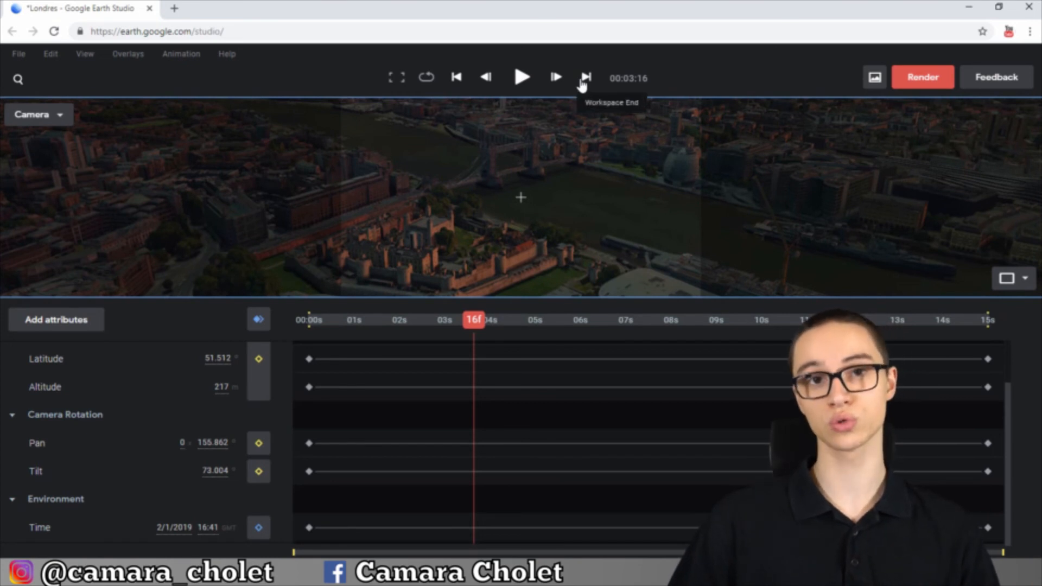
drag(563, 187, 566, 218)
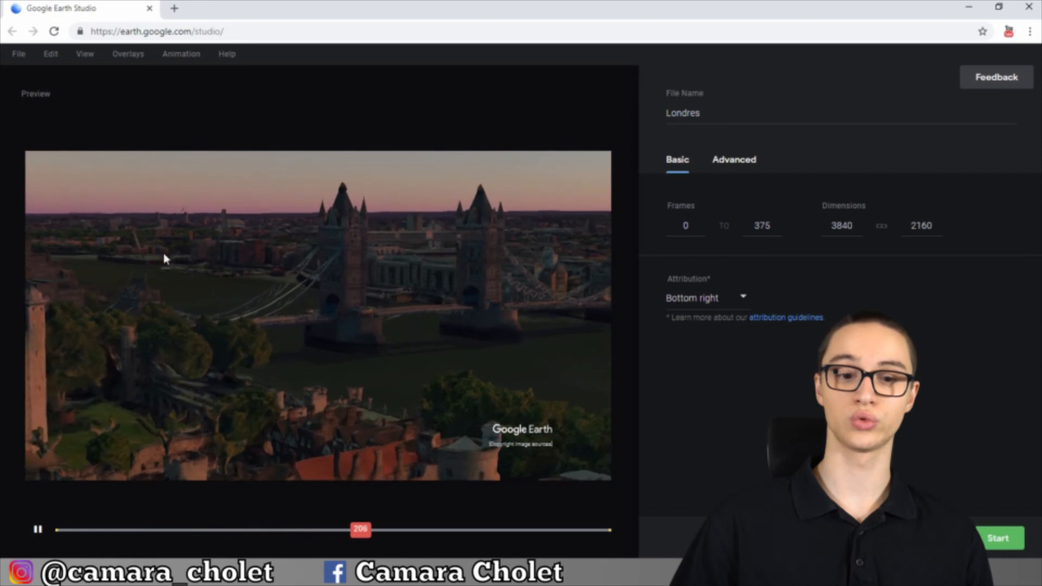
Pause the render preview and examine the advanced render settings.
click(38, 528)
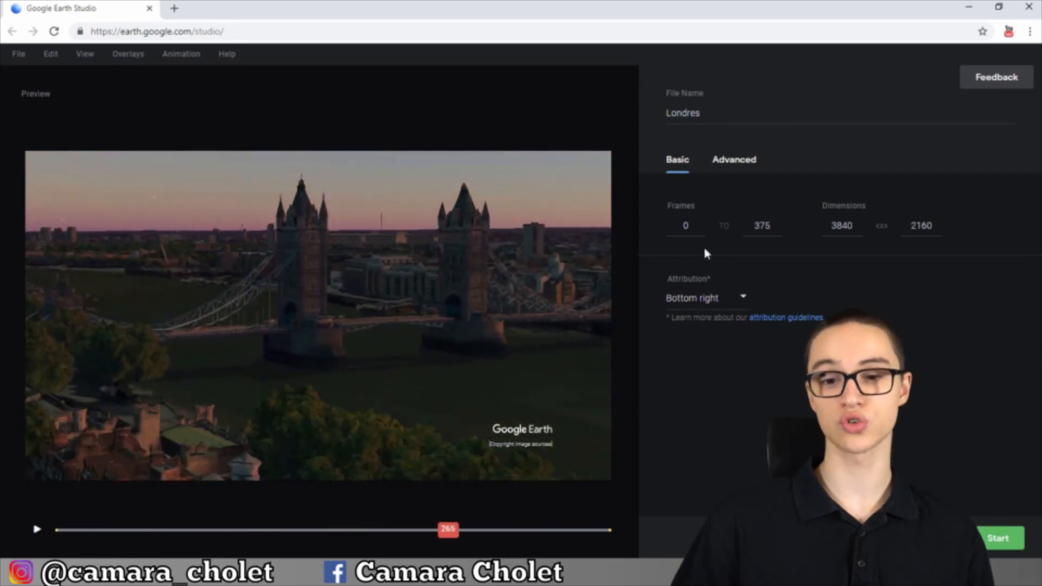
click(751, 167)
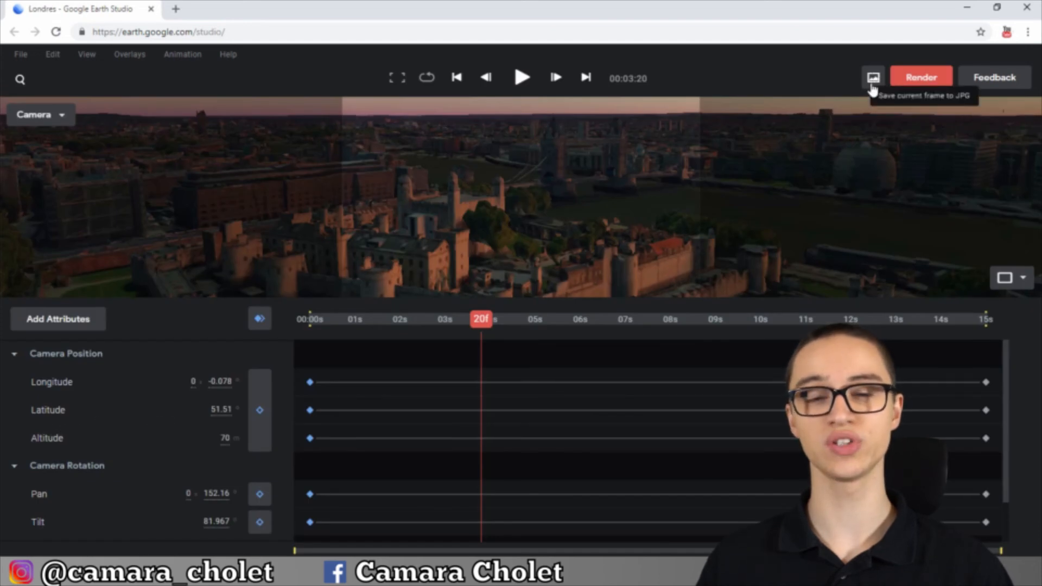
Save the current frame at 00:03:20 as a JPG image.
click(872, 84)
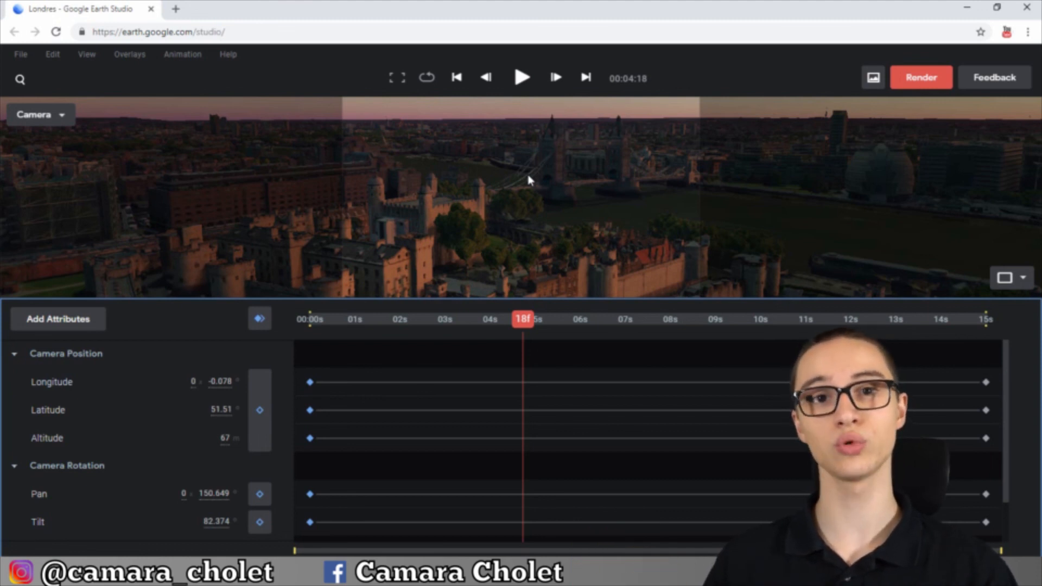
Open the render setup for the Londres project.
click(916, 78)
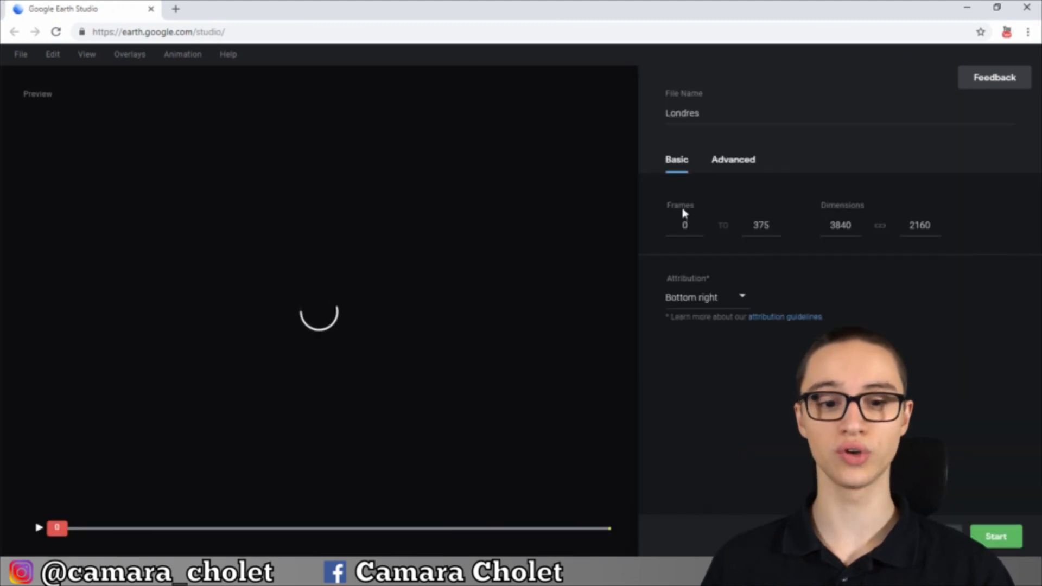